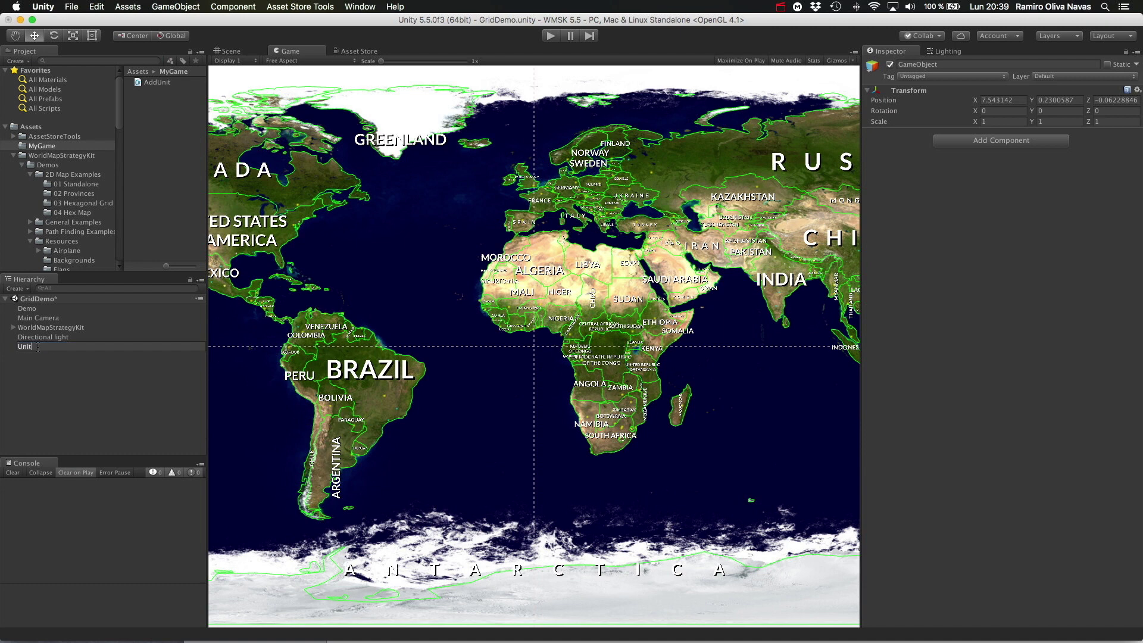
- Name the new object UnitManager and attach the AddUnit script to it
{"action": "type", "text": "er"}
{"action": "key", "text": "Return"}
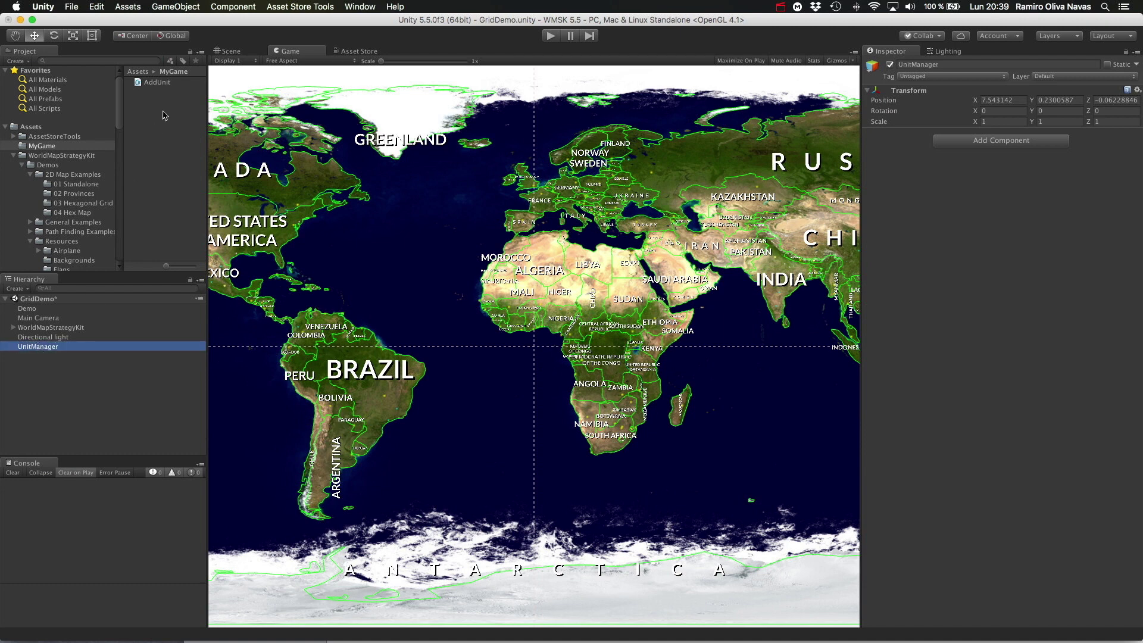
{"action": "left_click_drag", "start_coordinate": [156, 83], "coordinate": [960, 271]}
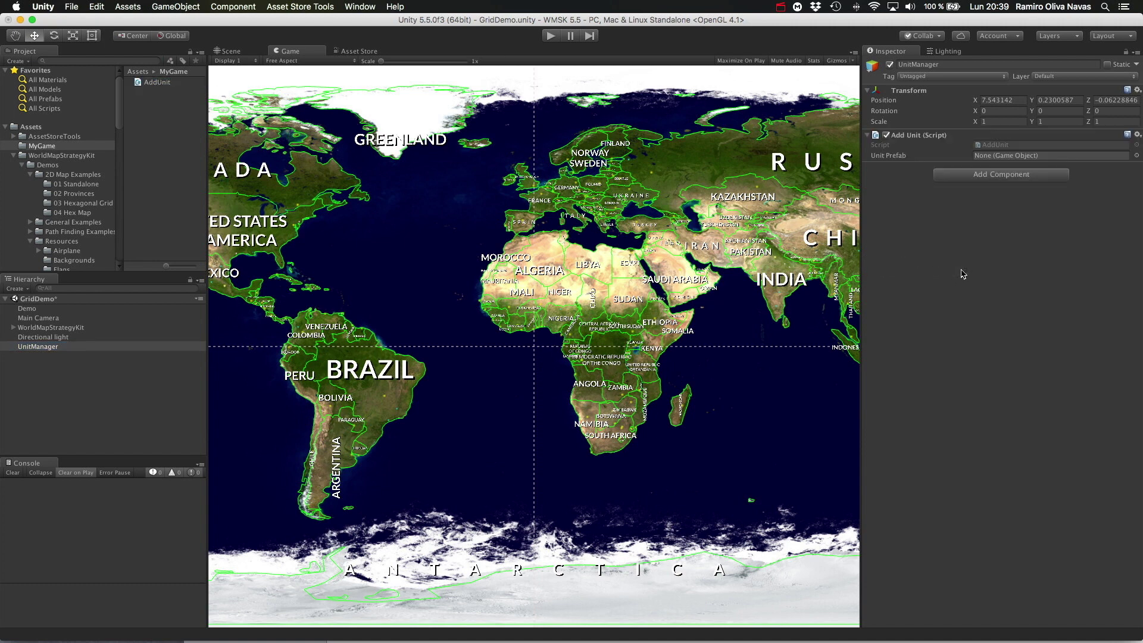
- Assign Resources/Tank/CompleteTank as the Unit Prefab, reselect UnitManager and start Play mode
{"action": "left_click", "coordinate": [991, 156]}
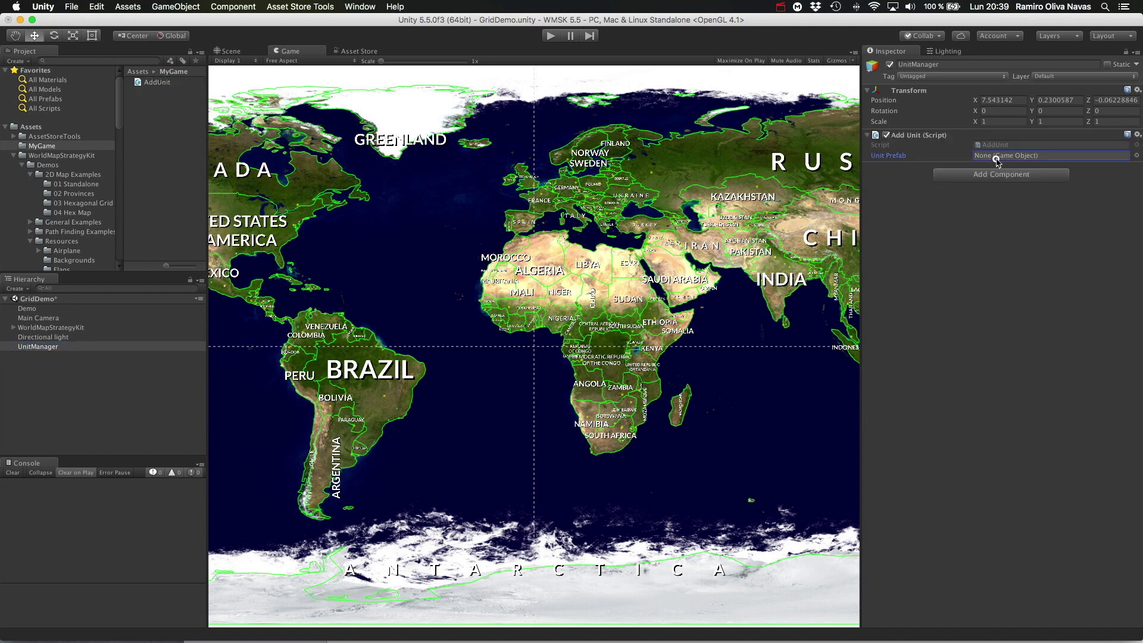
{"action": "left_click", "coordinate": [27, 165]}
{"action": "left_click", "coordinate": [25, 165]}
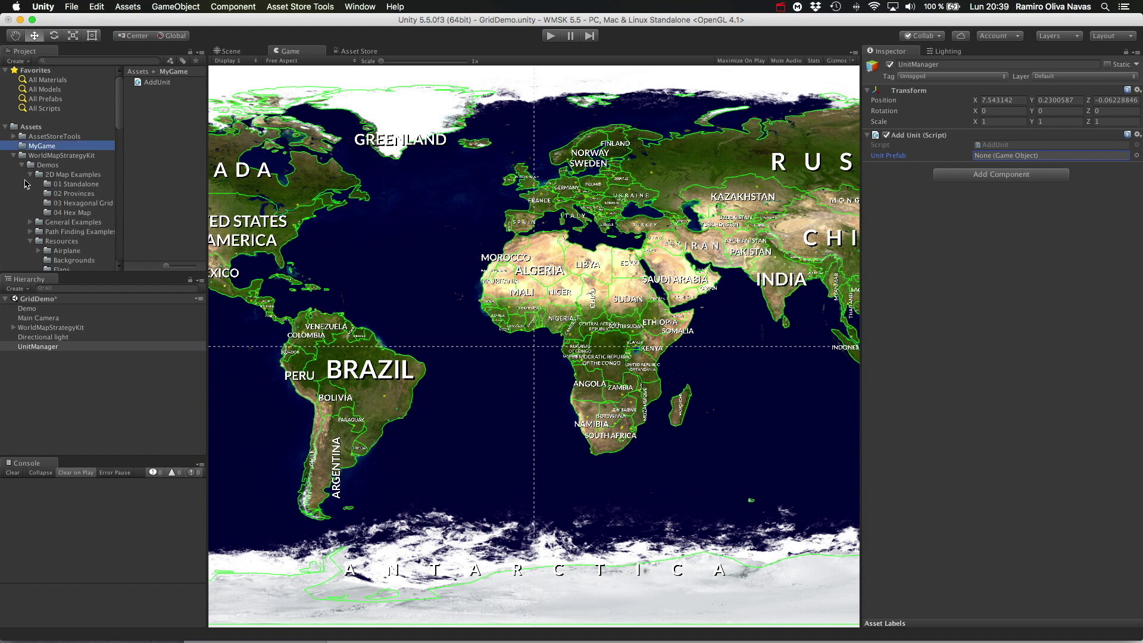
{"action": "left_click", "coordinate": [30, 174]}
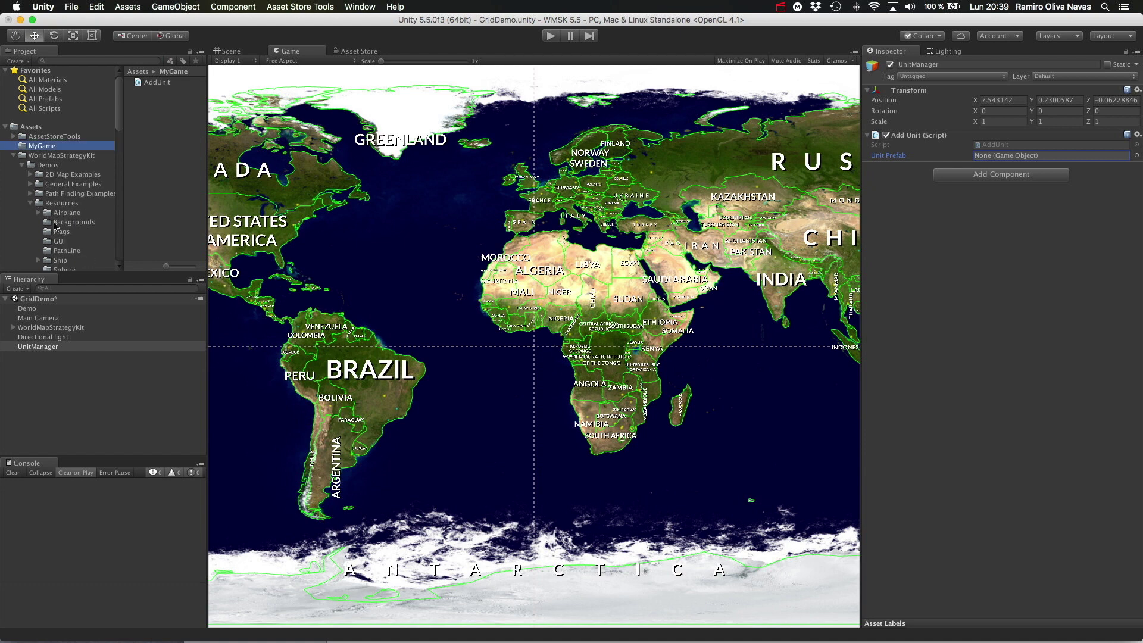
{"action": "scroll", "coordinate": [59, 229], "scroll_direction": "down", "scroll_amount": 3}
{"action": "left_click", "coordinate": [66, 246]}
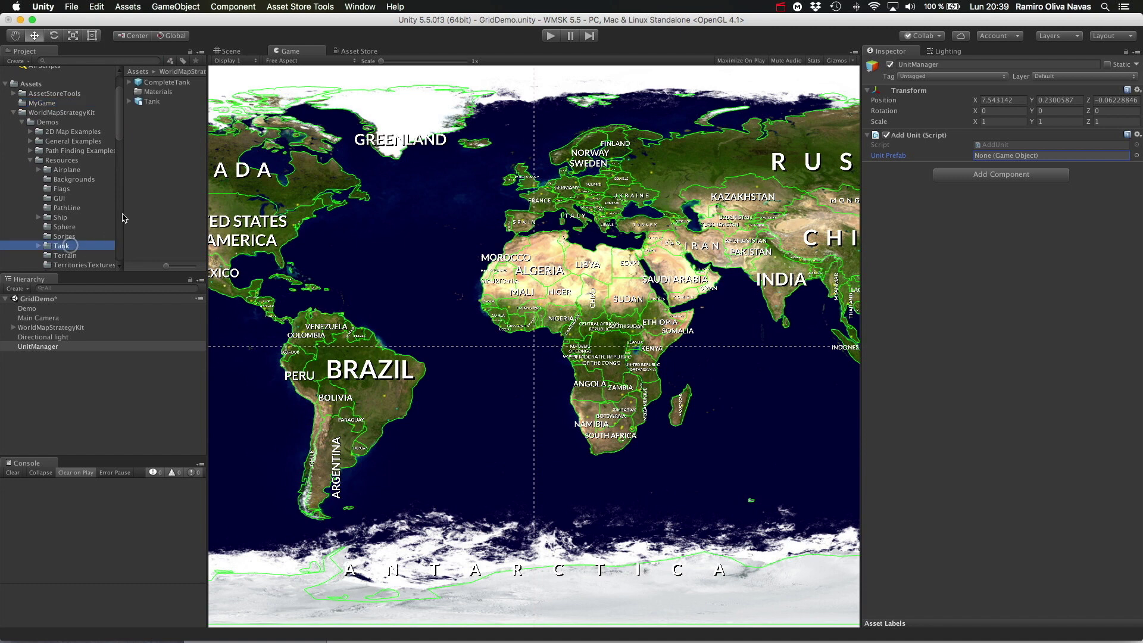
{"action": "left_click_drag", "start_coordinate": [162, 82], "coordinate": [995, 156]}
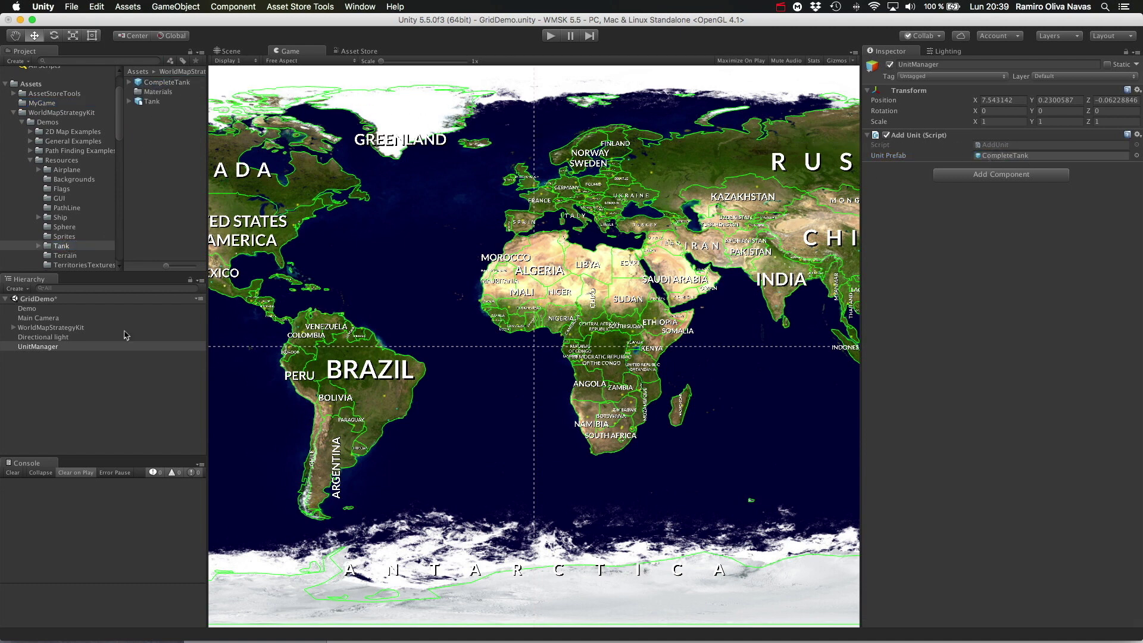
{"action": "left_click", "coordinate": [54, 349]}
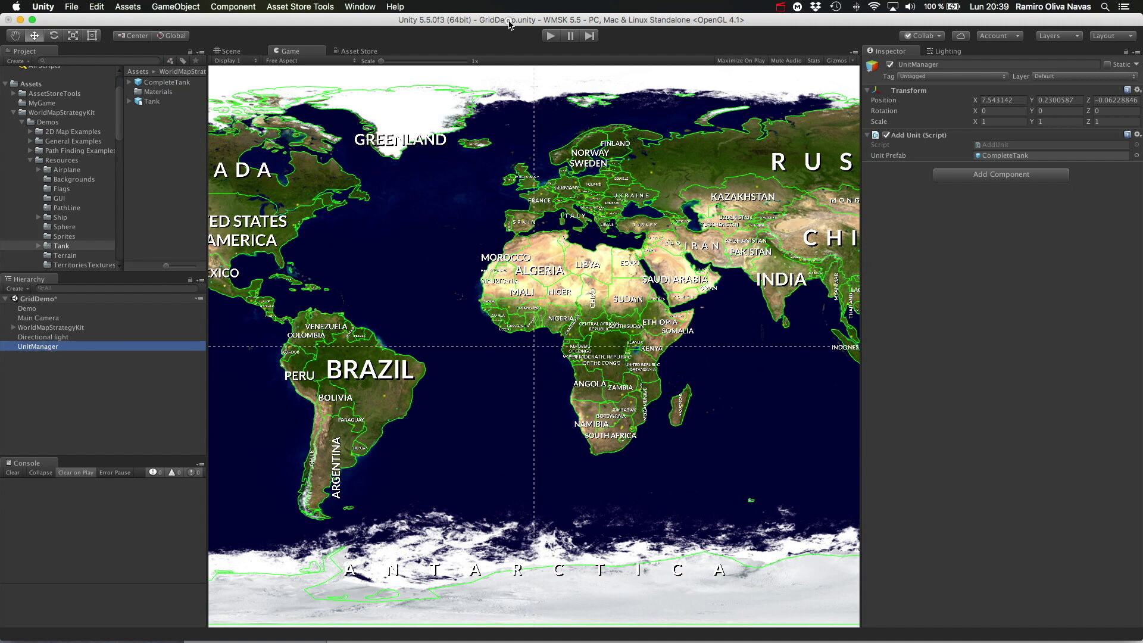
{"action": "left_click", "coordinate": [550, 36]}
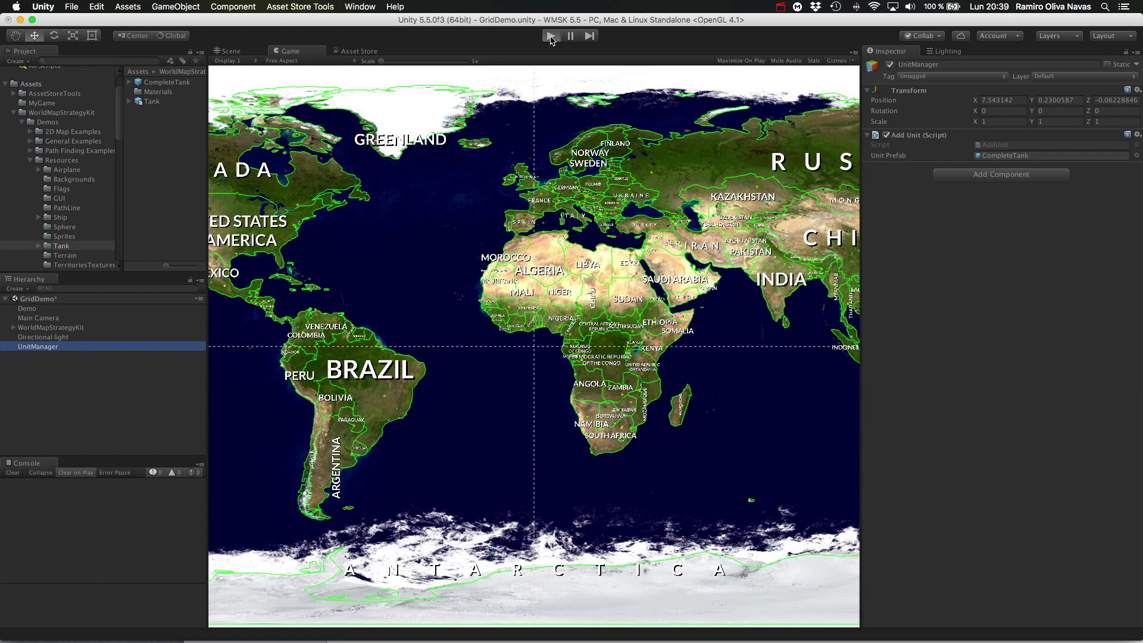
- Zoom and pan the map toward North Africa and spawn a tank on a hex
{"action": "scroll", "coordinate": [529, 122], "scroll_direction": "up", "scroll_amount": 5}
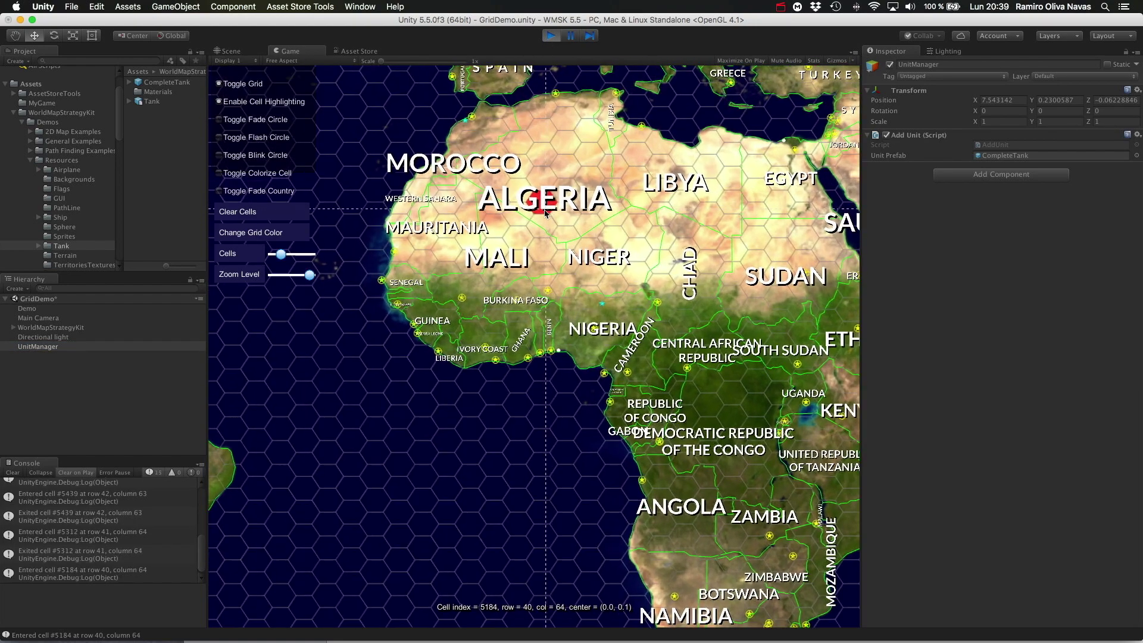
{"action": "key", "text": "Up"}
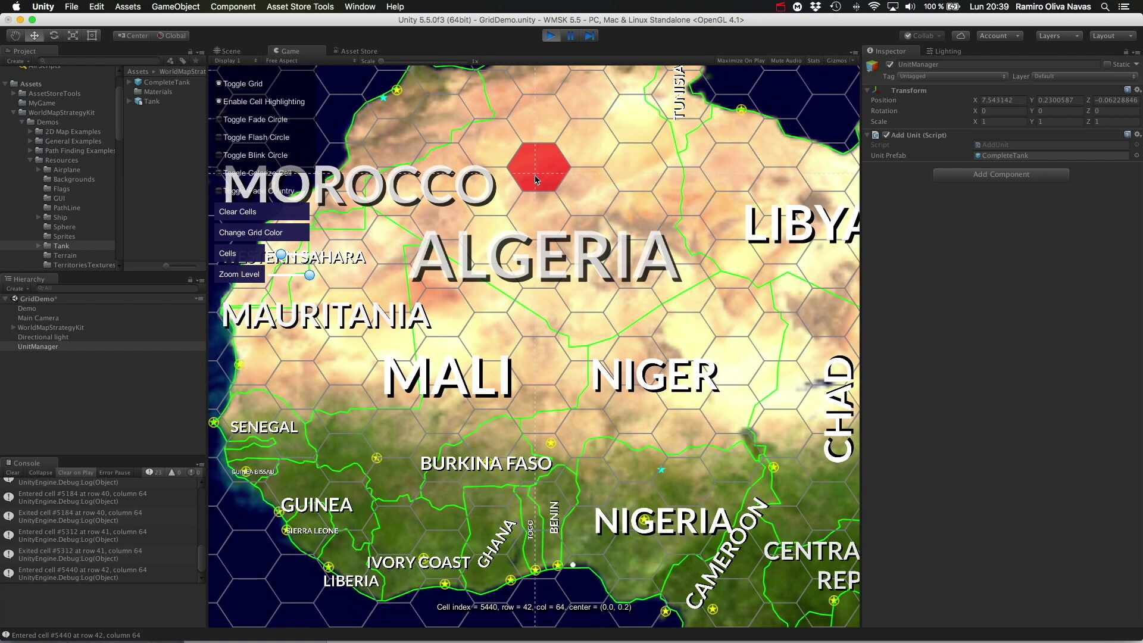
{"action": "left_click", "coordinate": [534, 177]}
- Move the tank to other hexes, ending on a coastal Algerian hex, then select Viewport Examples
{"action": "key", "text": "Up"}
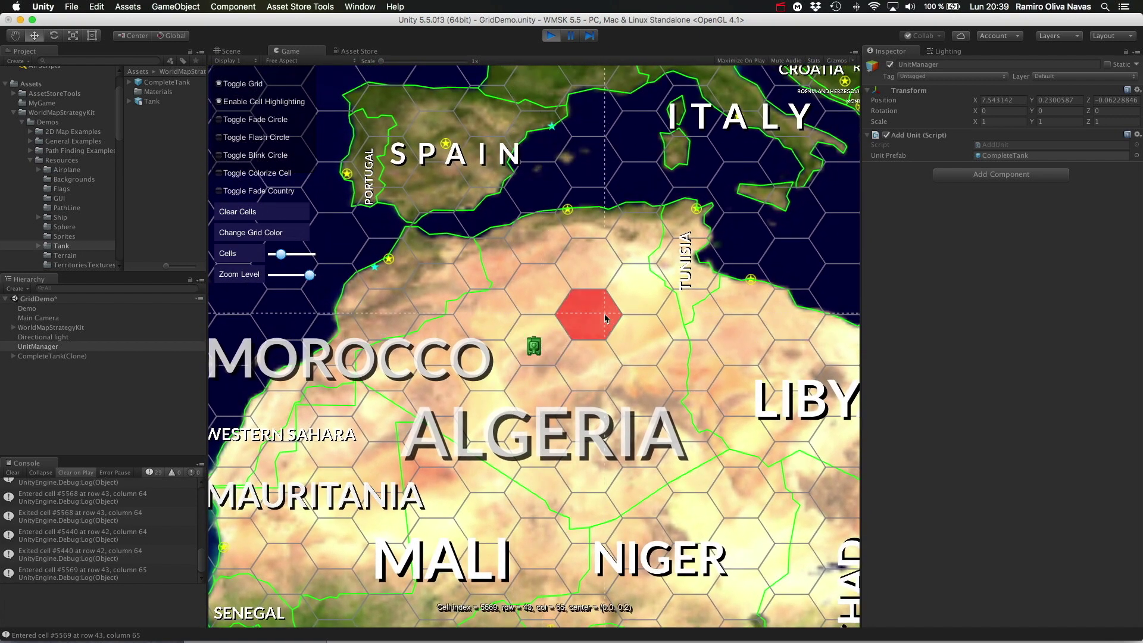
{"action": "left_click", "coordinate": [603, 315]}
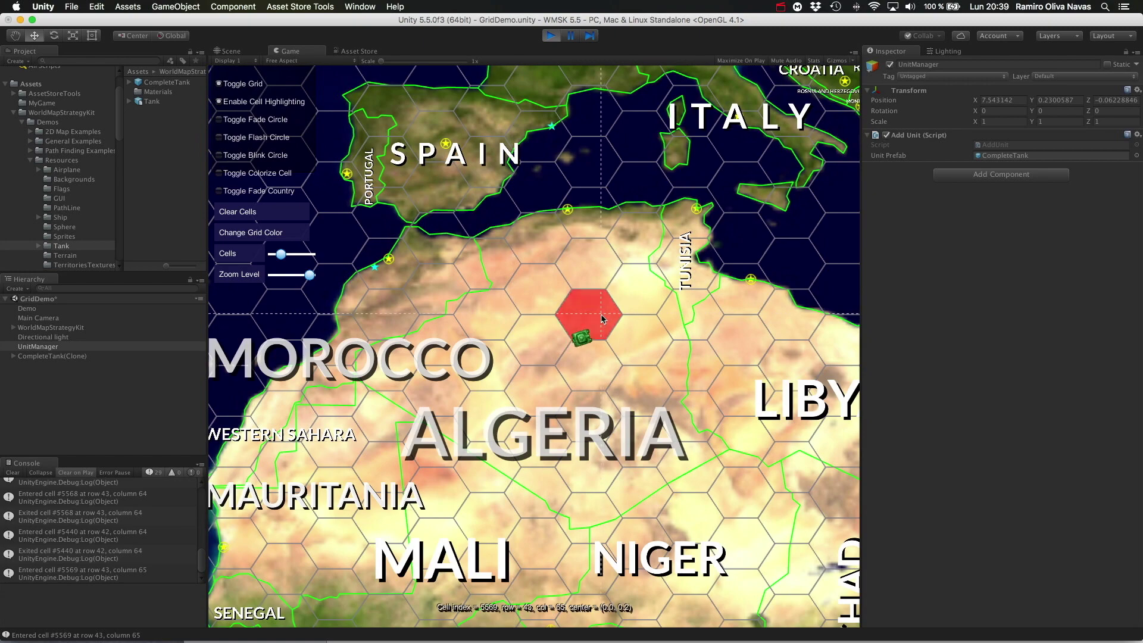
{"action": "left_click", "coordinate": [485, 274]}
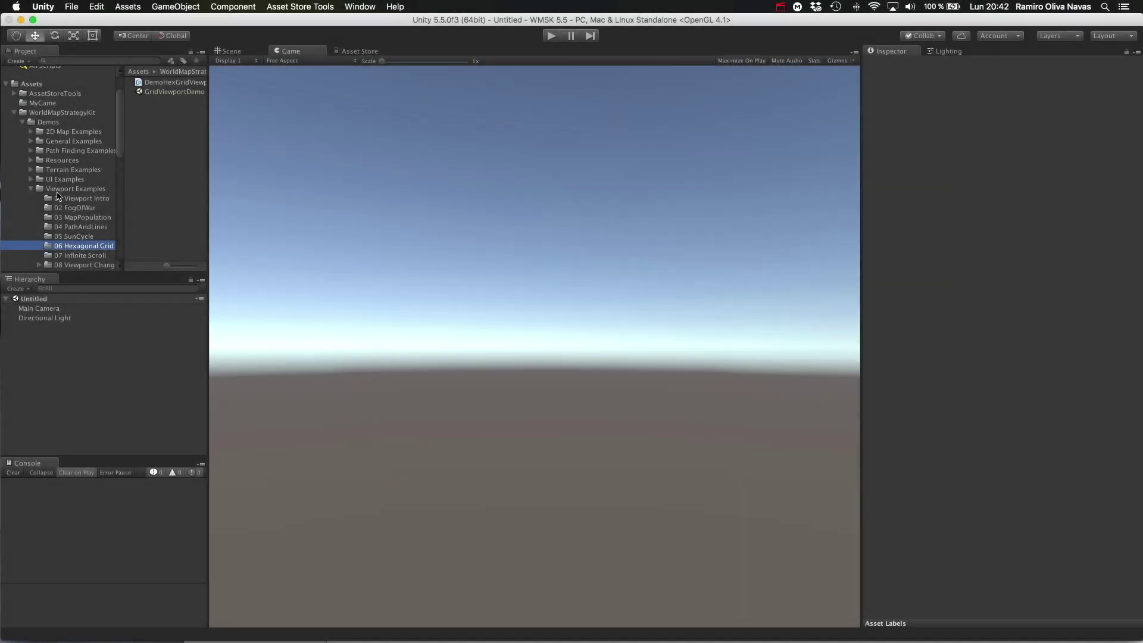
{"action": "left_click", "coordinate": [57, 191]}
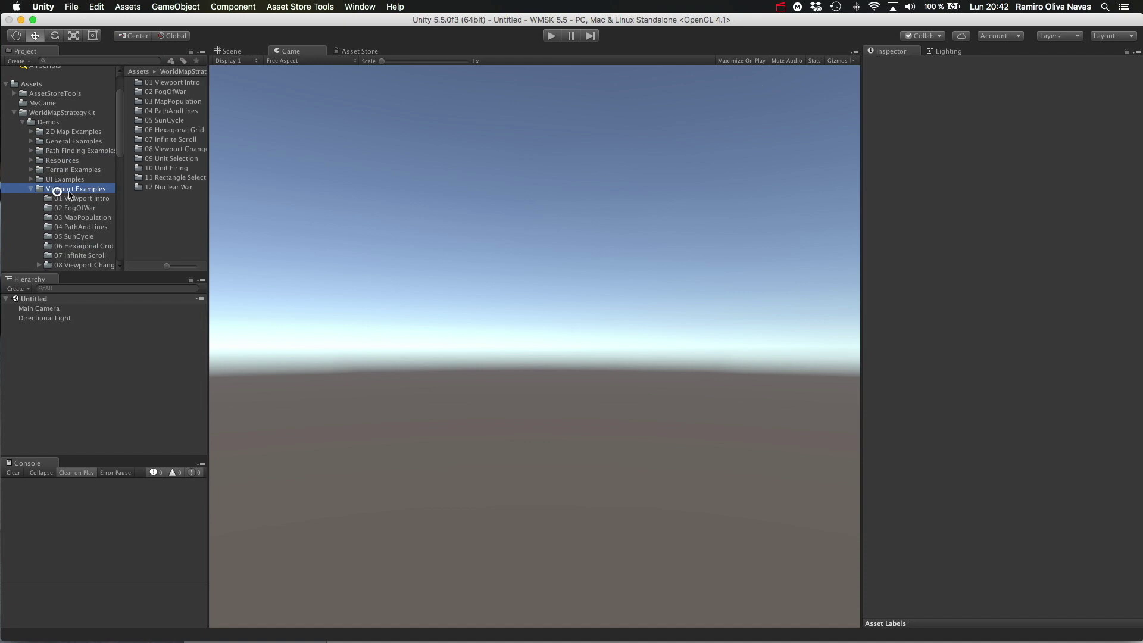
- Open 06 Hexagonal Grid/GridViewportDemo, run it, stop it, and clear the console
{"action": "left_click", "coordinate": [83, 246]}
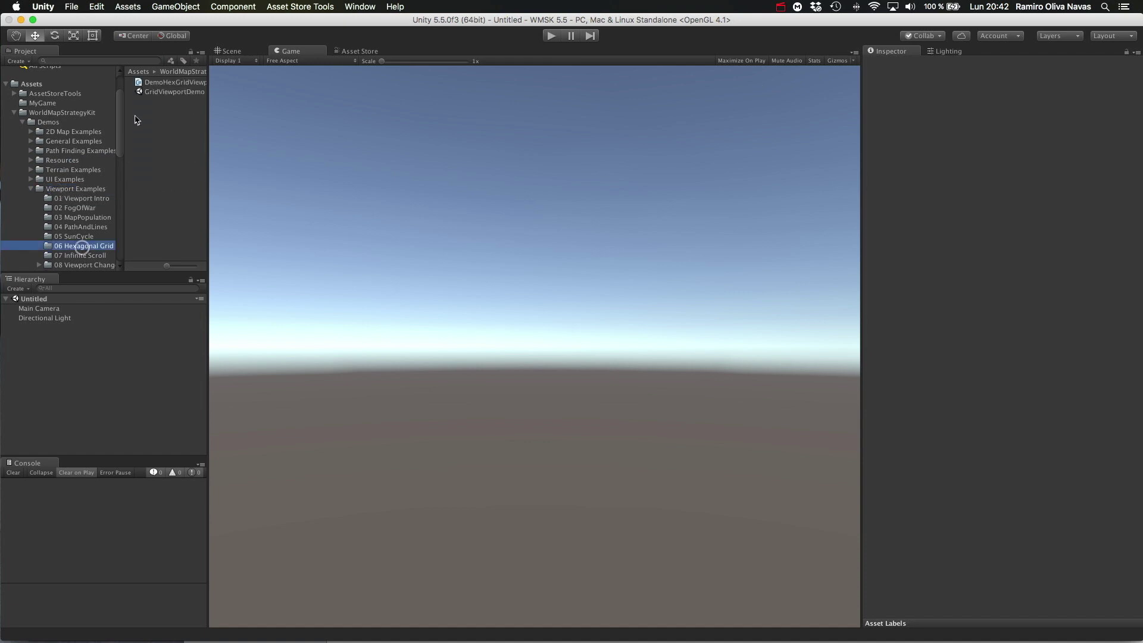
{"action": "left_click", "coordinate": [154, 93]}
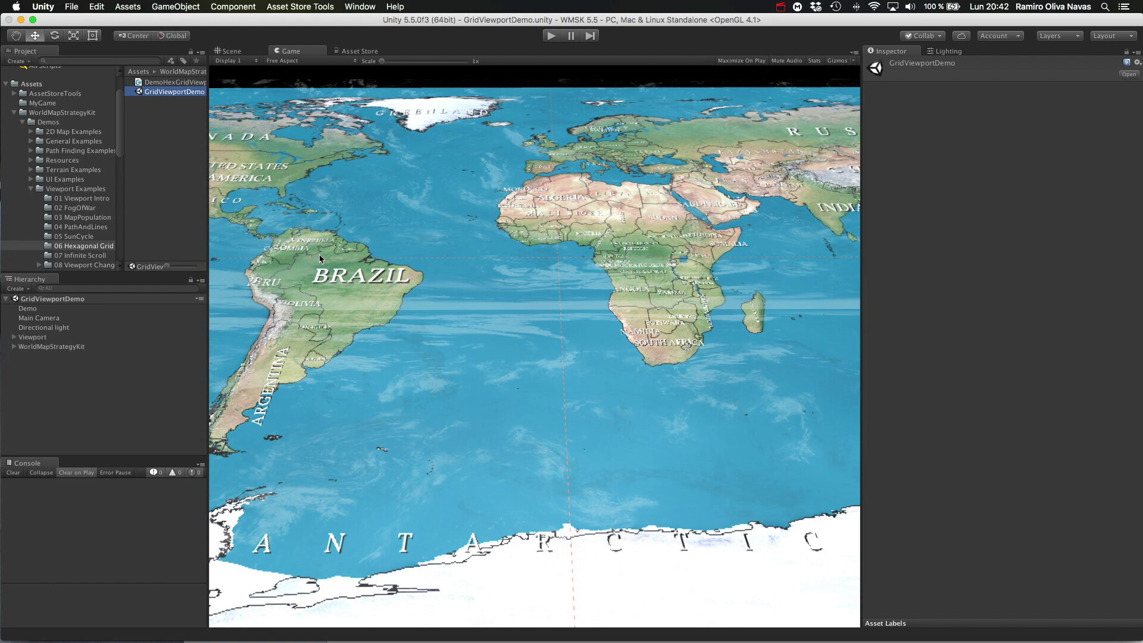
{"action": "left_click", "coordinate": [552, 36]}
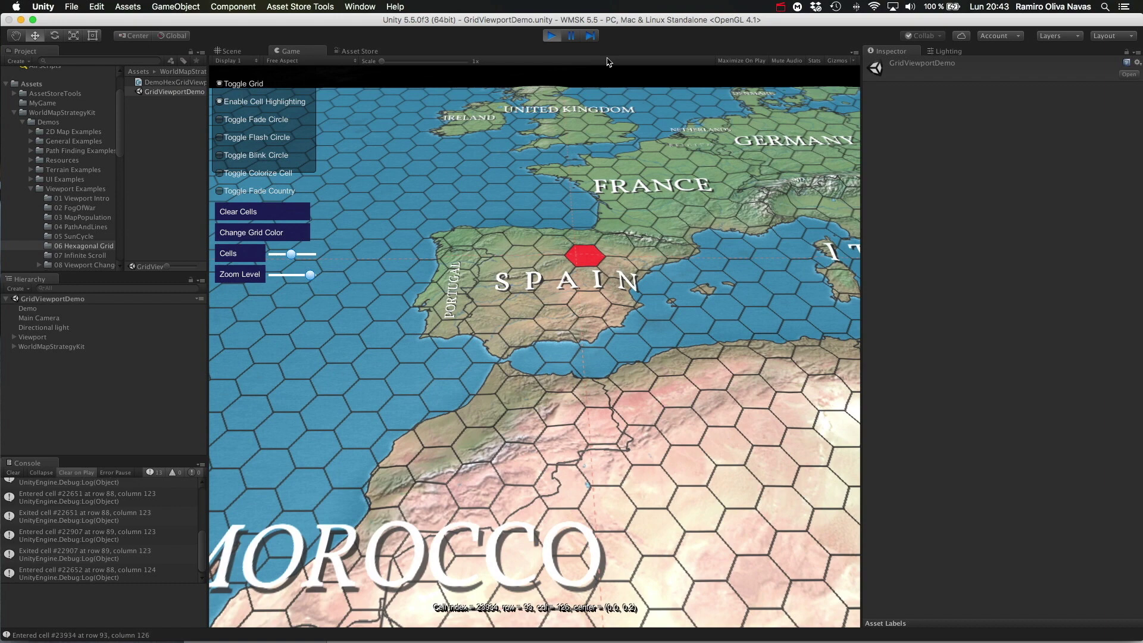
{"action": "left_click", "coordinate": [551, 36]}
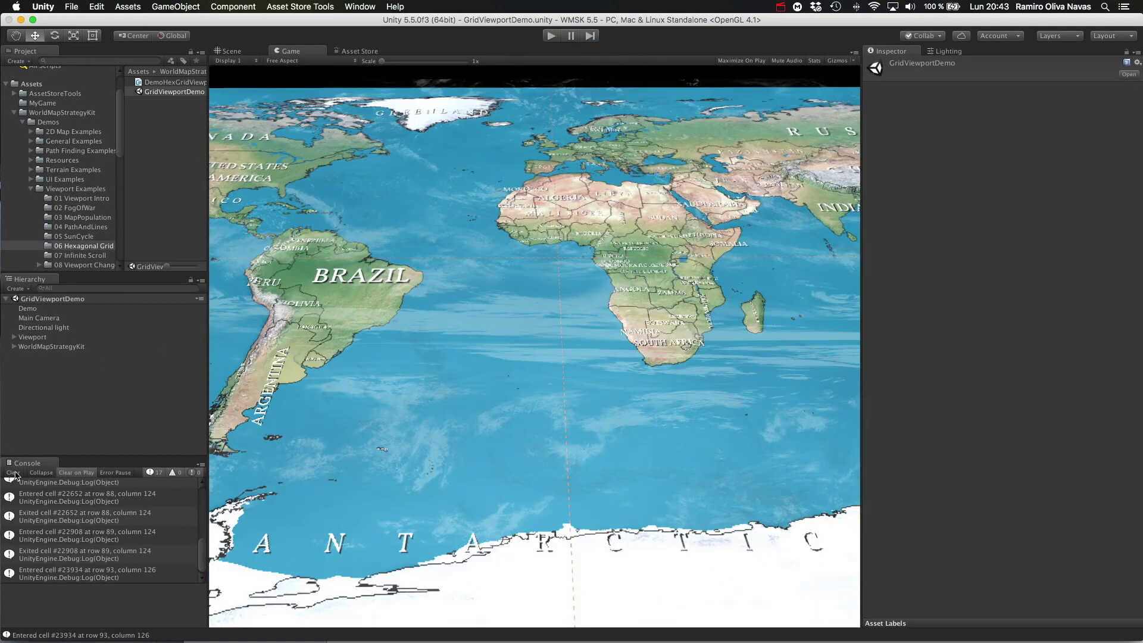
{"action": "left_click", "coordinate": [13, 472]}
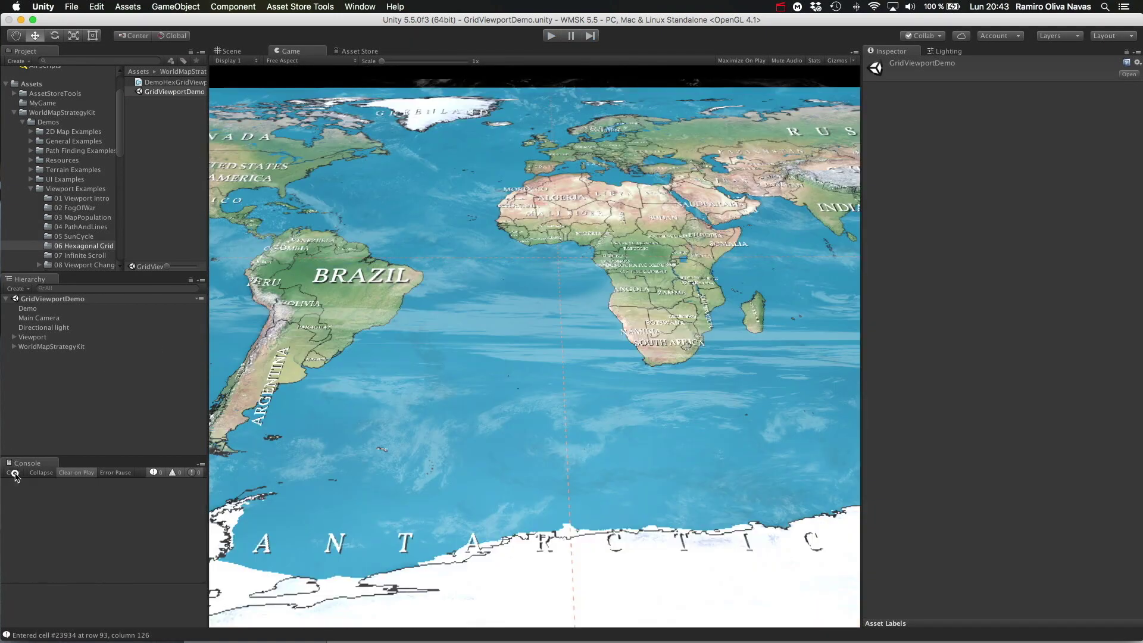
- Create an empty game object in the Hierarchy named UnitManager
{"action": "right_click", "coordinate": [30, 386]}
{"action": "left_click", "coordinate": [78, 480]}
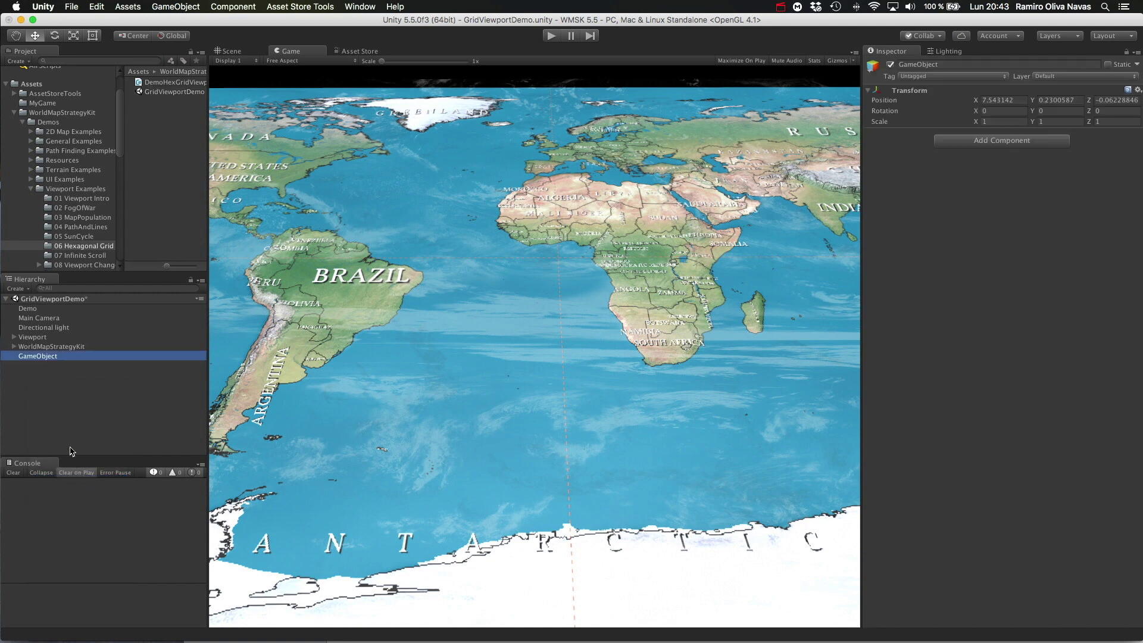
{"action": "left_click", "coordinate": [44, 357]}
{"action": "type", "text": "UnitManage"}
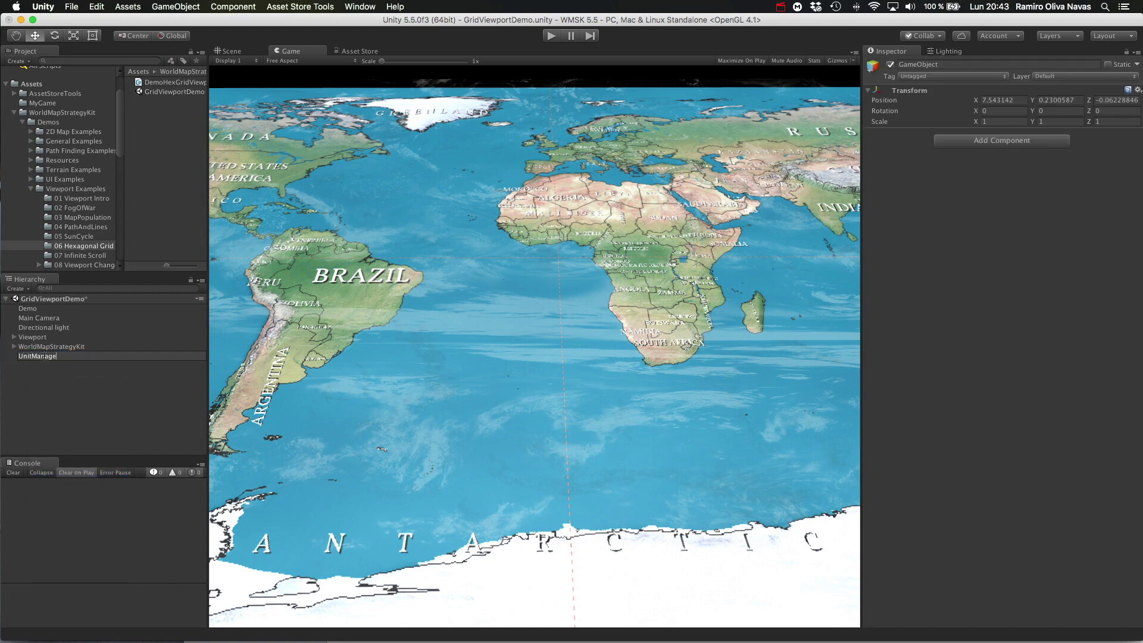
{"action": "type", "text": "r"}
{"action": "key", "text": "Return"}
- Attach MyGame/AddUnit to UnitManager and set Resources/Tank/CompleteTank as its Unit Prefab
{"action": "left_click", "coordinate": [68, 103]}
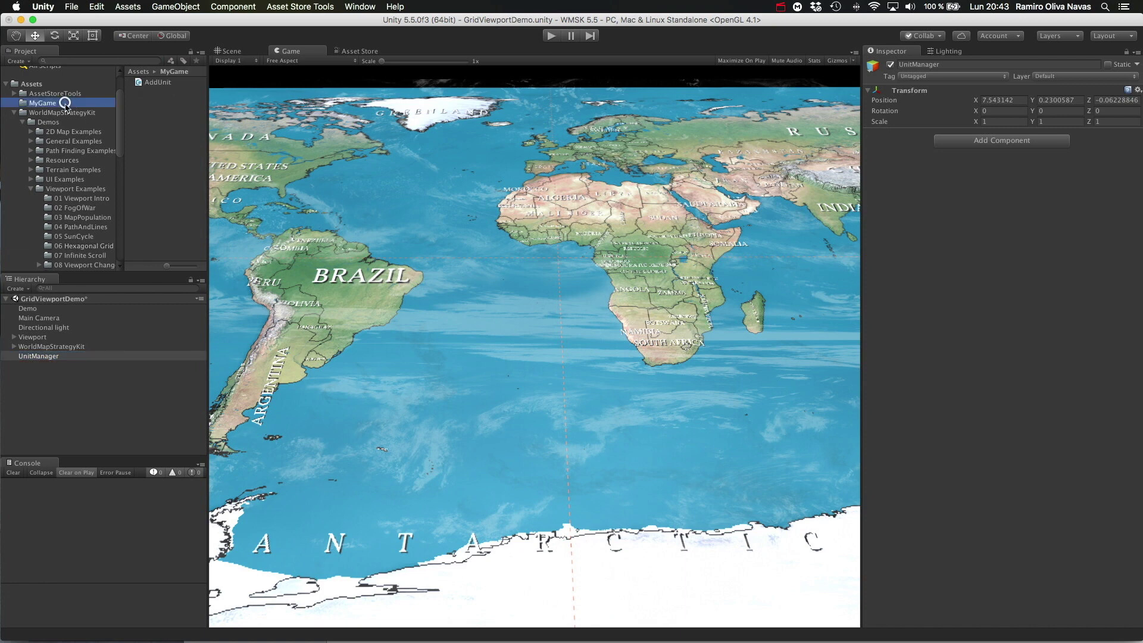
{"action": "left_click_drag", "start_coordinate": [161, 87], "coordinate": [47, 358]}
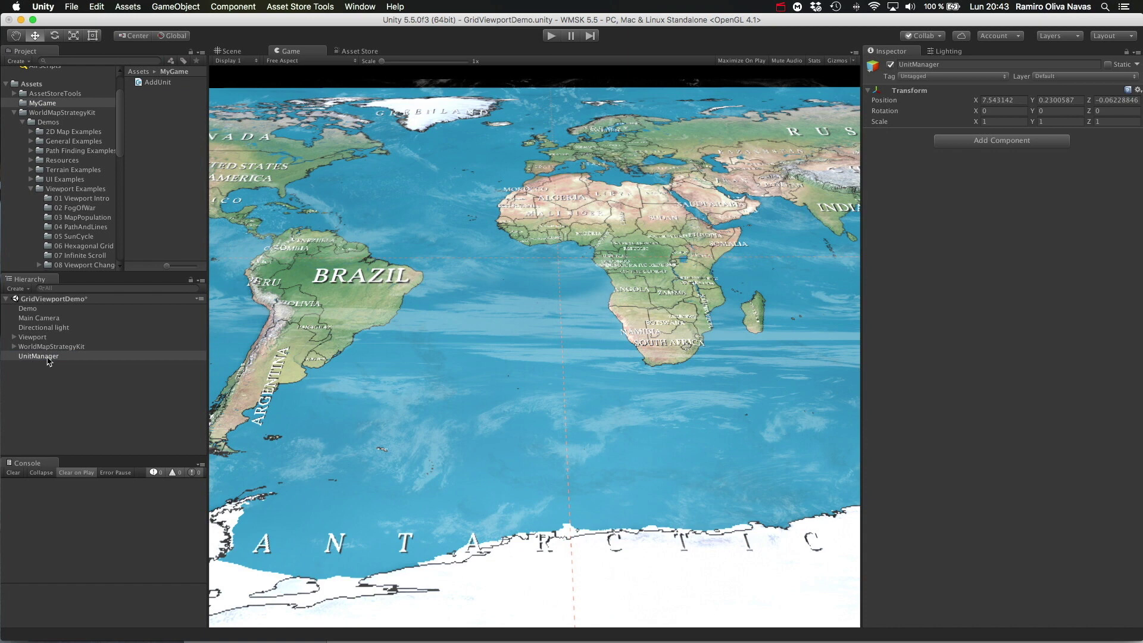
{"action": "left_click", "coordinate": [1000, 155]}
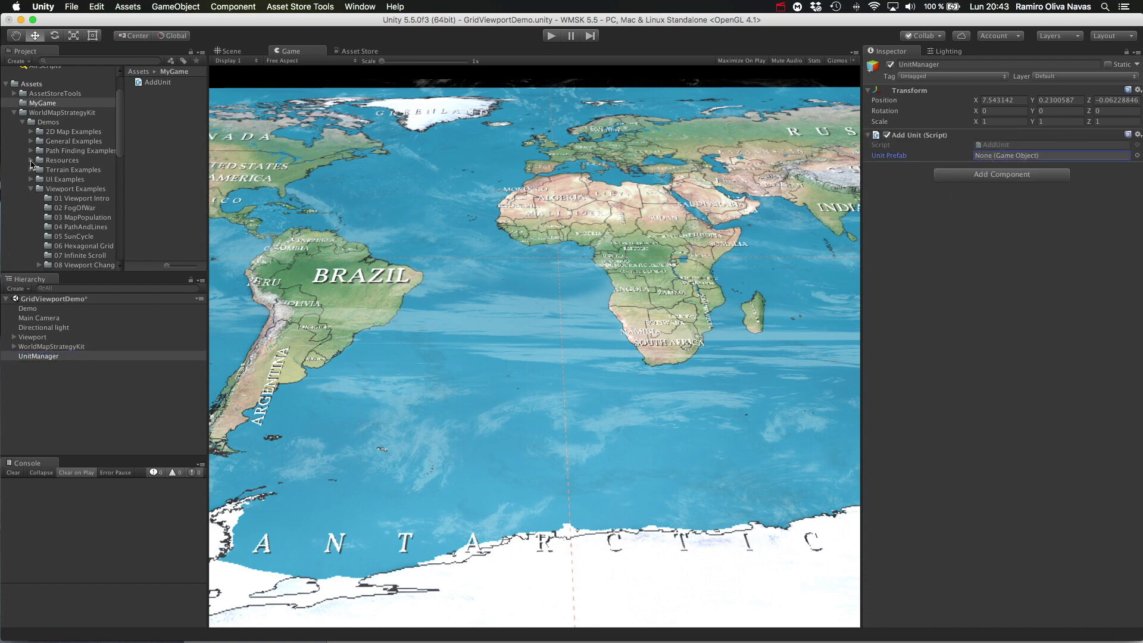
{"action": "left_click", "coordinate": [32, 161]}
{"action": "left_click", "coordinate": [61, 246]}
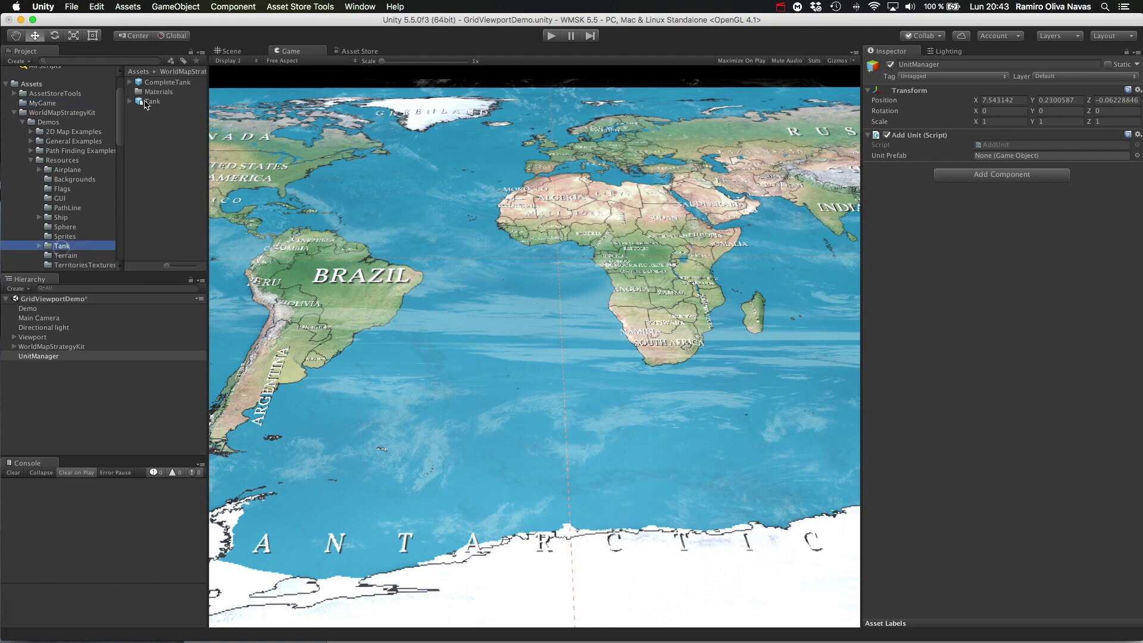
{"action": "left_click_drag", "start_coordinate": [158, 83], "coordinate": [1007, 159]}
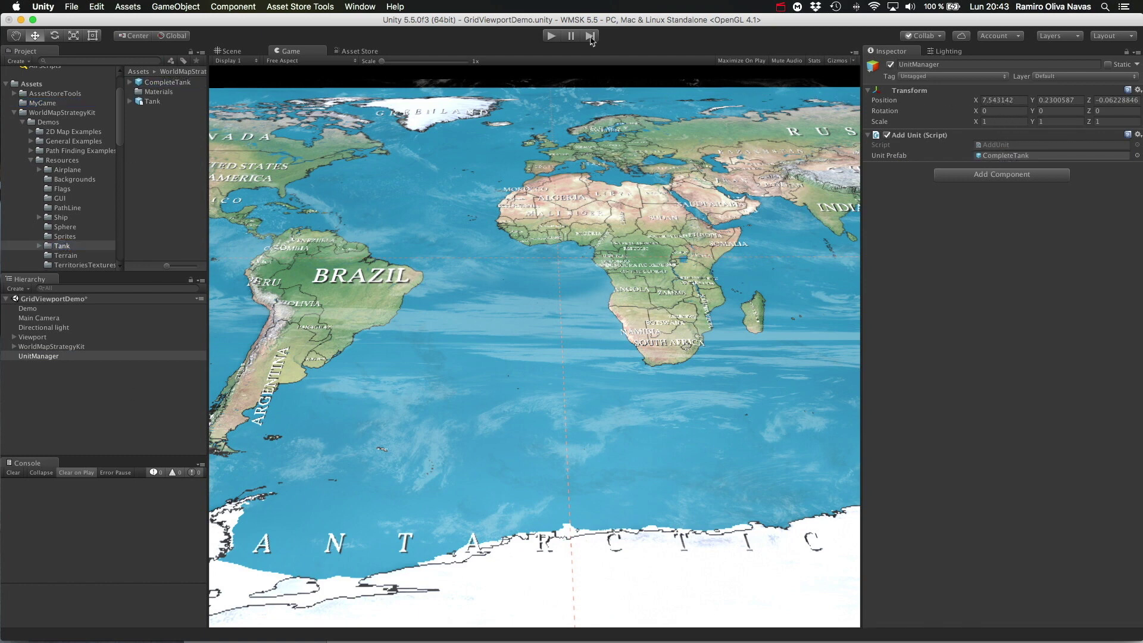
- Play the demo, spawn a tank on a hex in Spain, and move it north and south between cells
{"action": "left_click", "coordinate": [551, 37]}
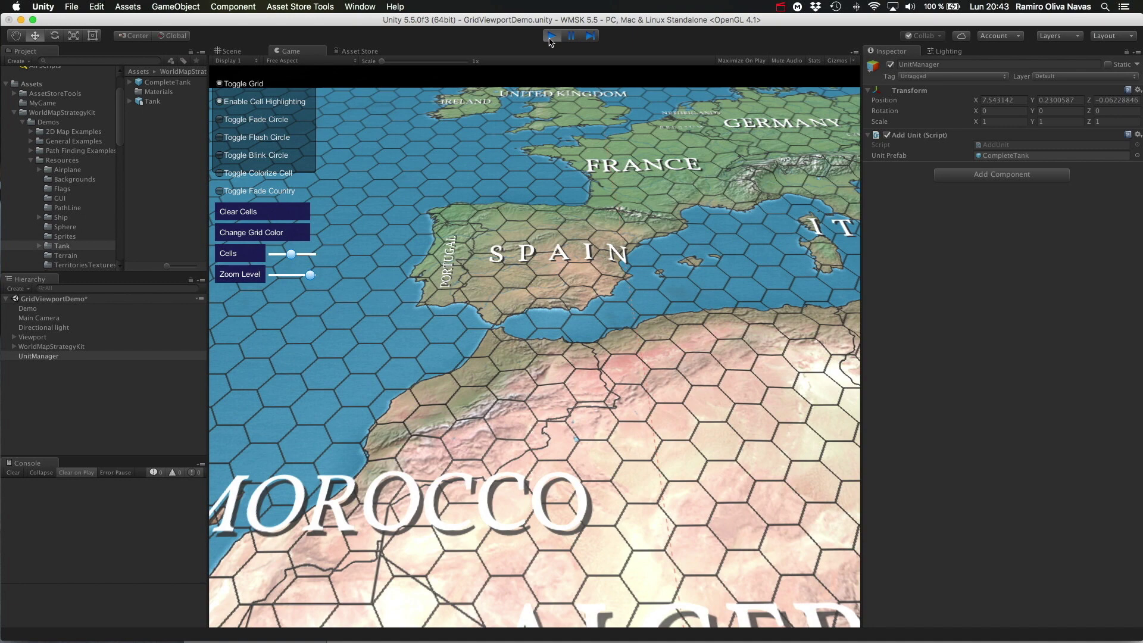
{"action": "left_click", "coordinate": [523, 280]}
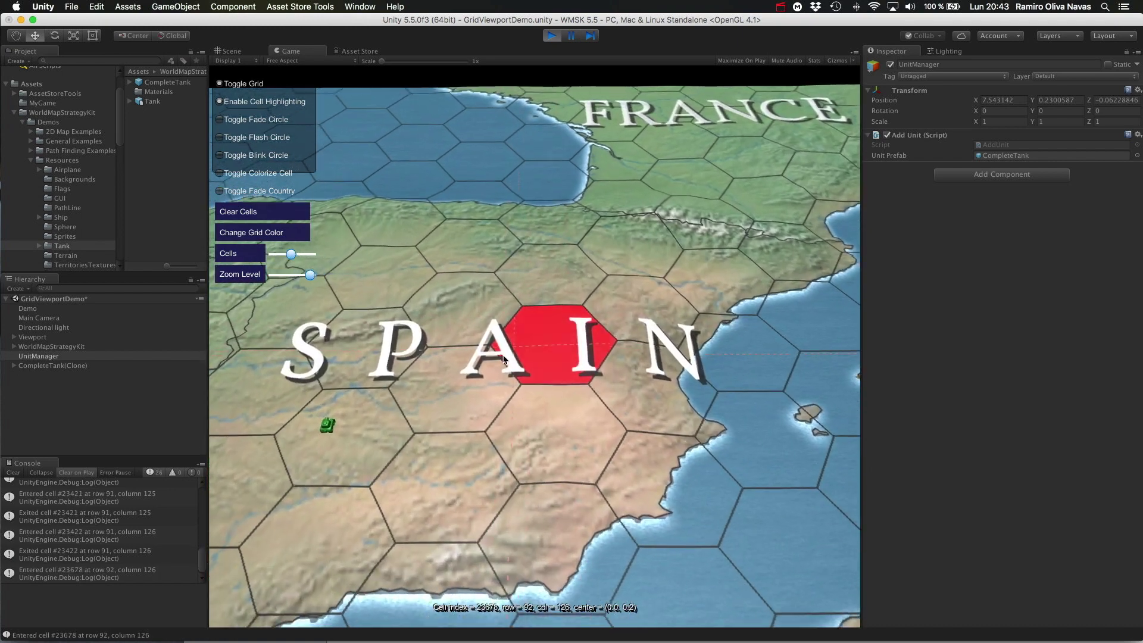
{"action": "left_click", "coordinate": [469, 396]}
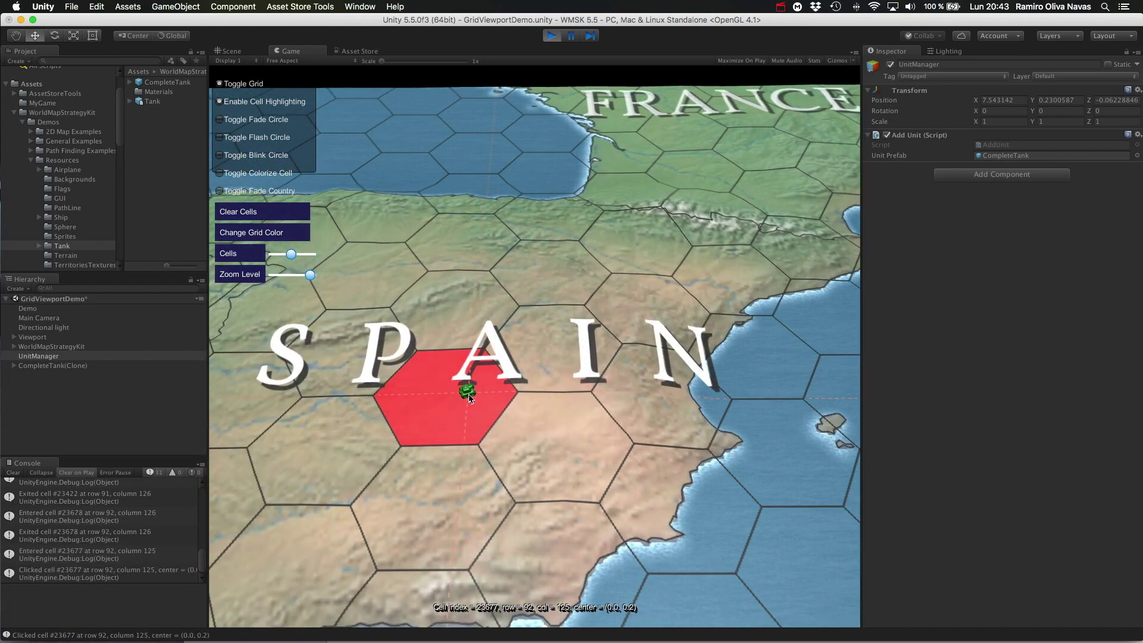
{"action": "left_click", "coordinate": [560, 276]}
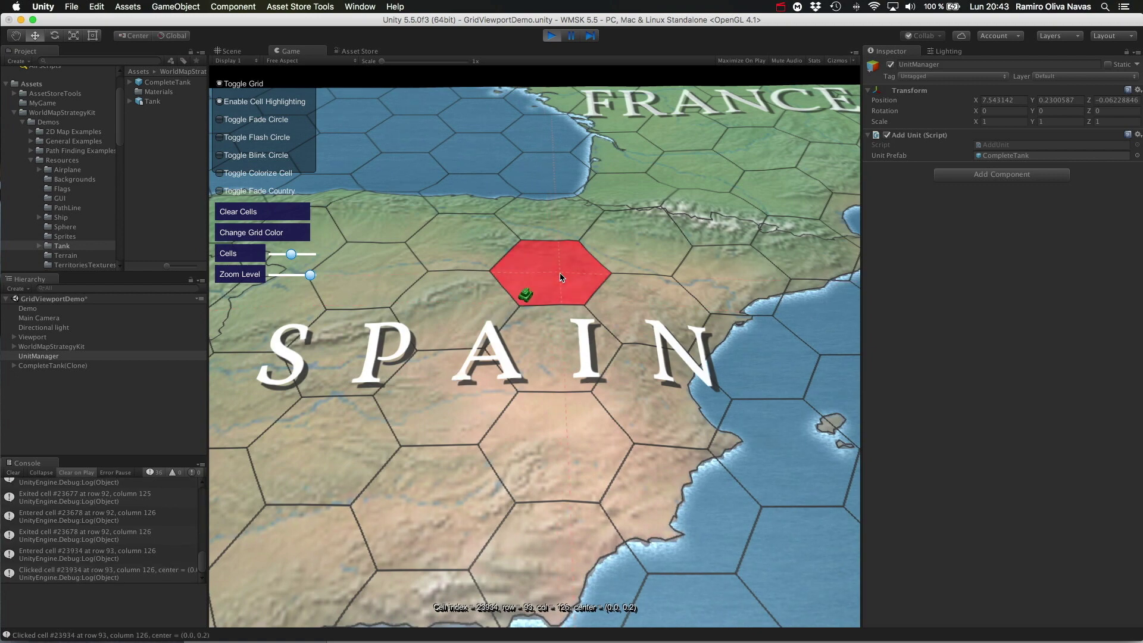
{"action": "left_click", "coordinate": [558, 466]}
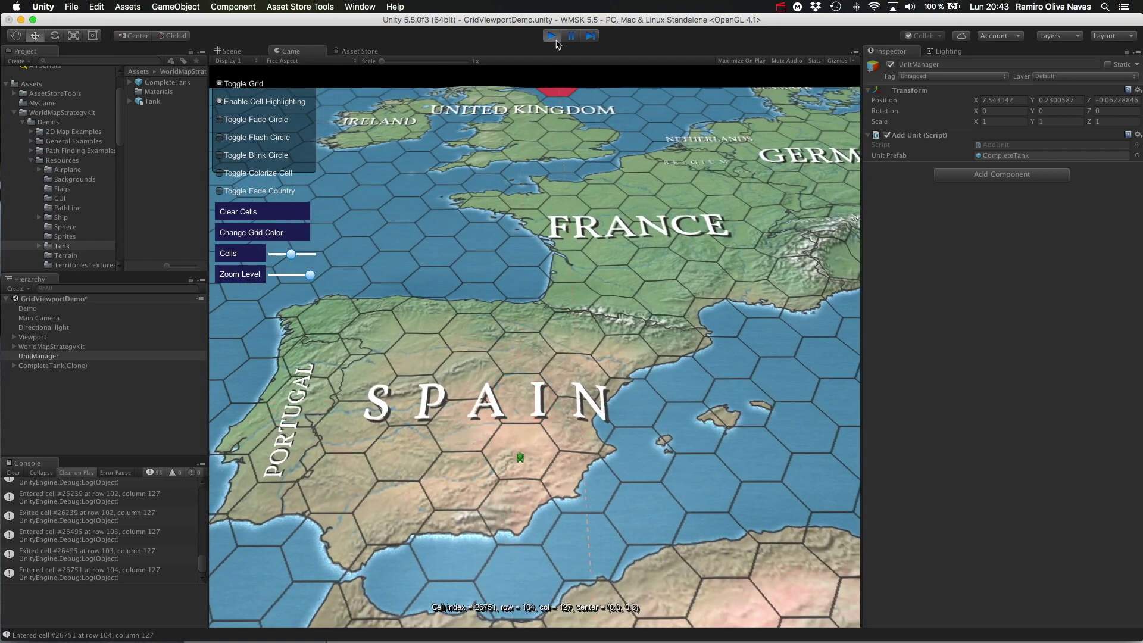
- Stop the GridViewportDemo play session and exit the hex-grid demo
{"action": "left_click", "coordinate": [553, 36]}
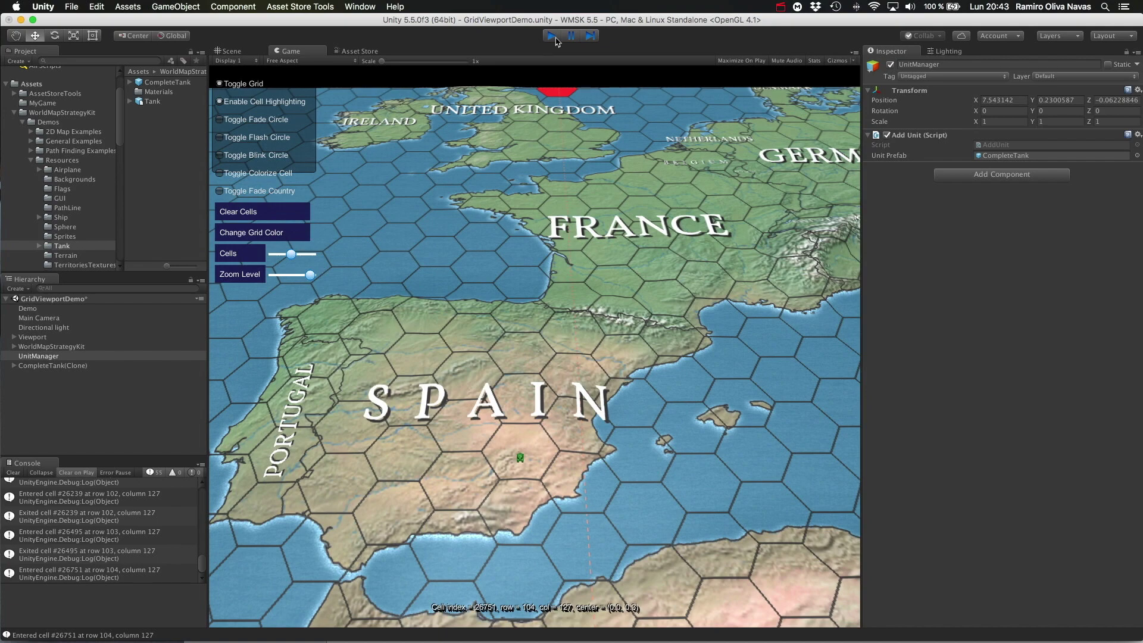
{"action": "left_click", "coordinate": [552, 36]}
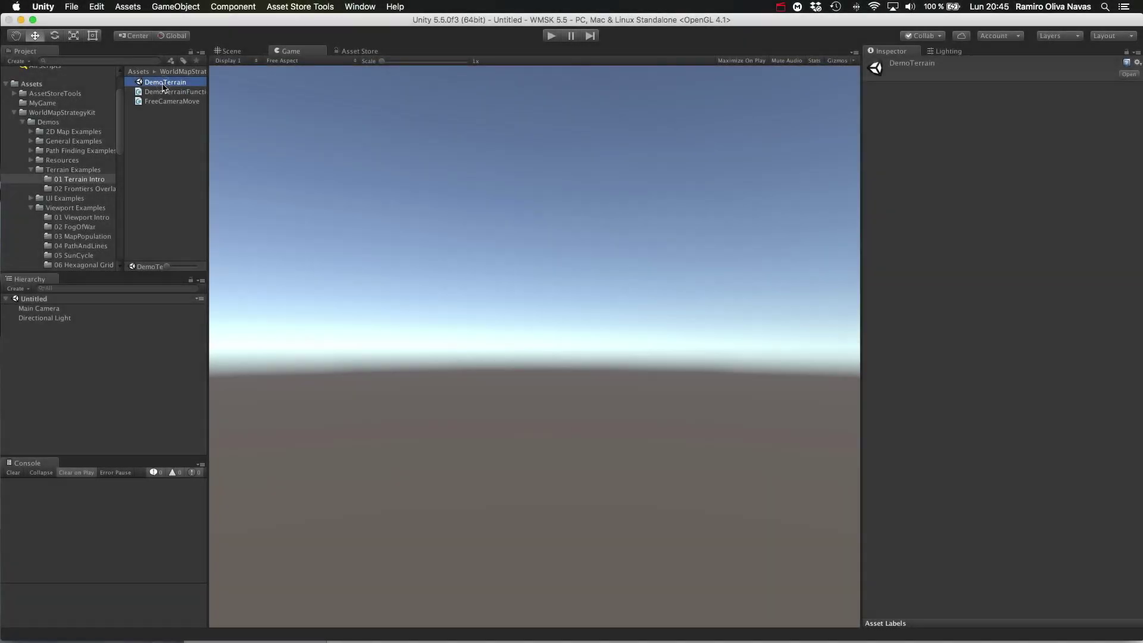
- Open DemoTerrain and verify WorldMapStrategyKit's Render Viewport is the Terrain object
{"action": "double_click", "coordinate": [164, 83]}
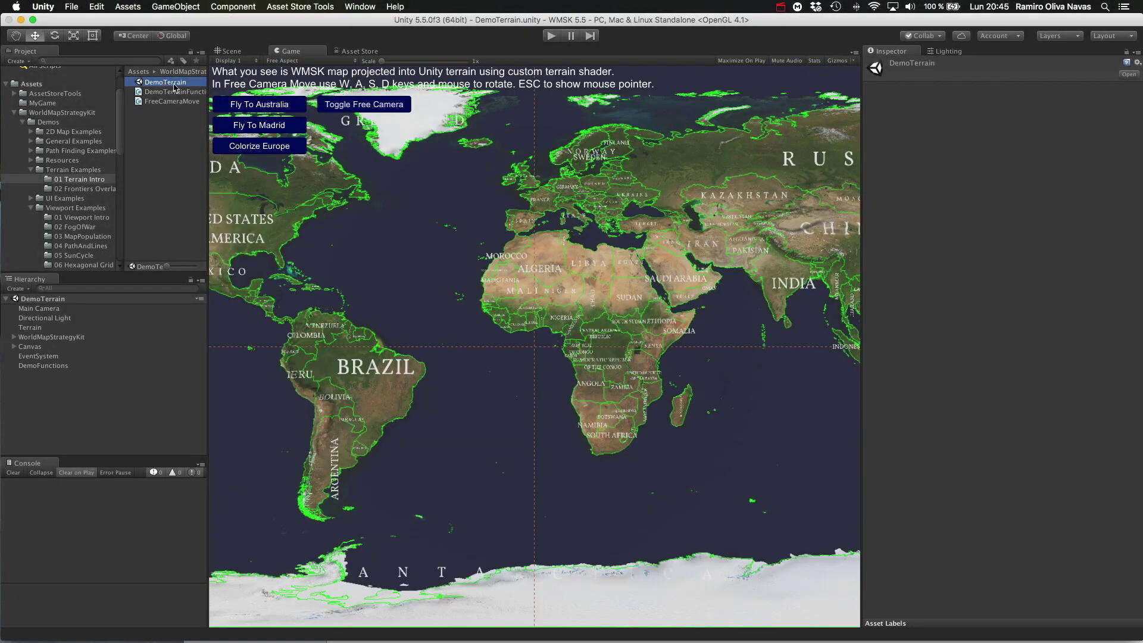
{"action": "left_click", "coordinate": [33, 327]}
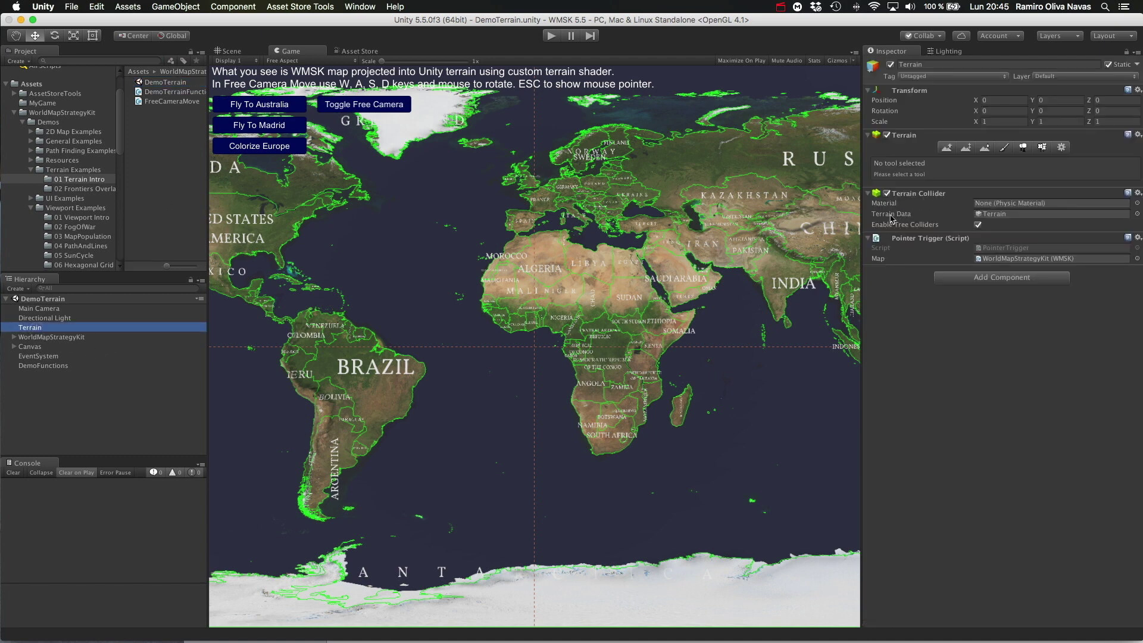
{"action": "left_click", "coordinate": [85, 338]}
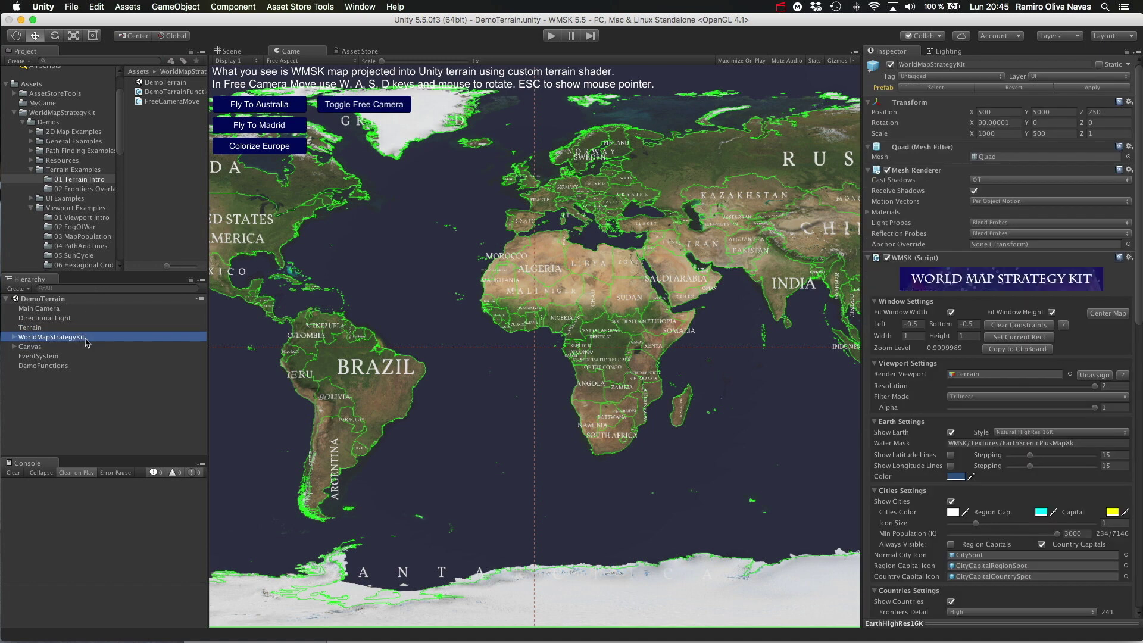
{"action": "left_click", "coordinate": [976, 375]}
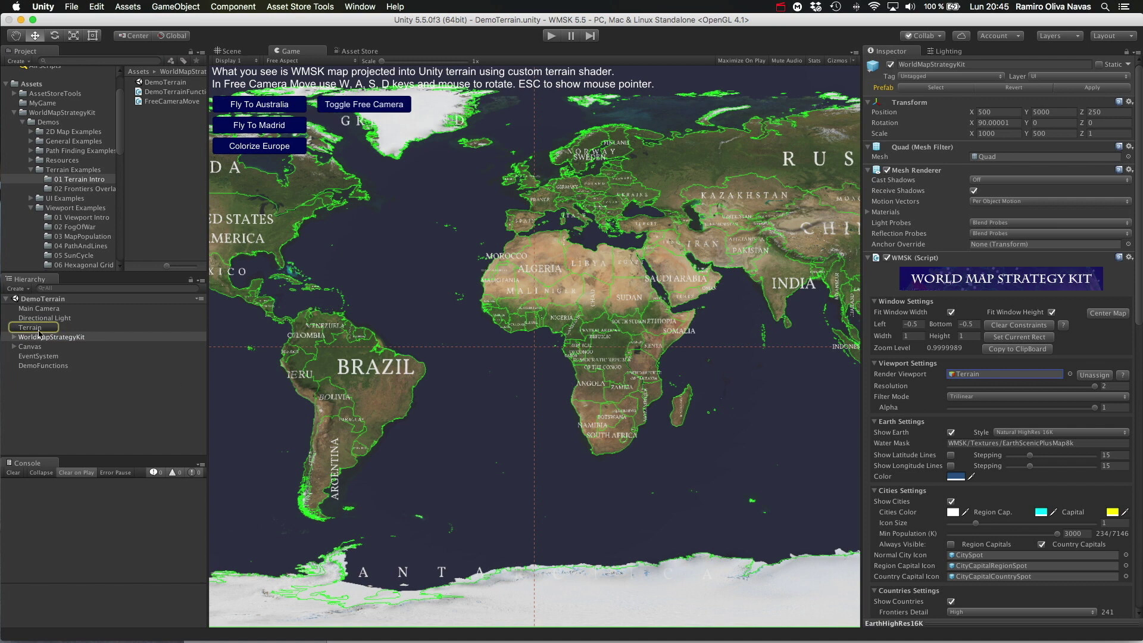
{"action": "left_click", "coordinate": [39, 415]}
- Create an empty object in the DemoTerrain Hierarchy named UnitManager
{"action": "right_click", "coordinate": [24, 396]}
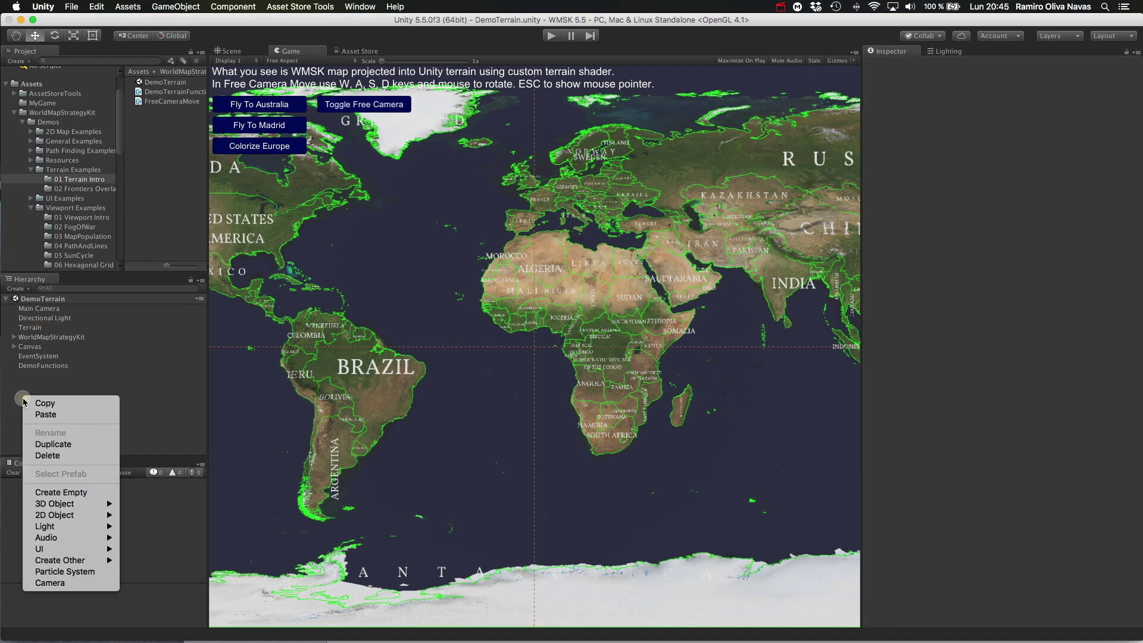
{"action": "left_click", "coordinate": [72, 491]}
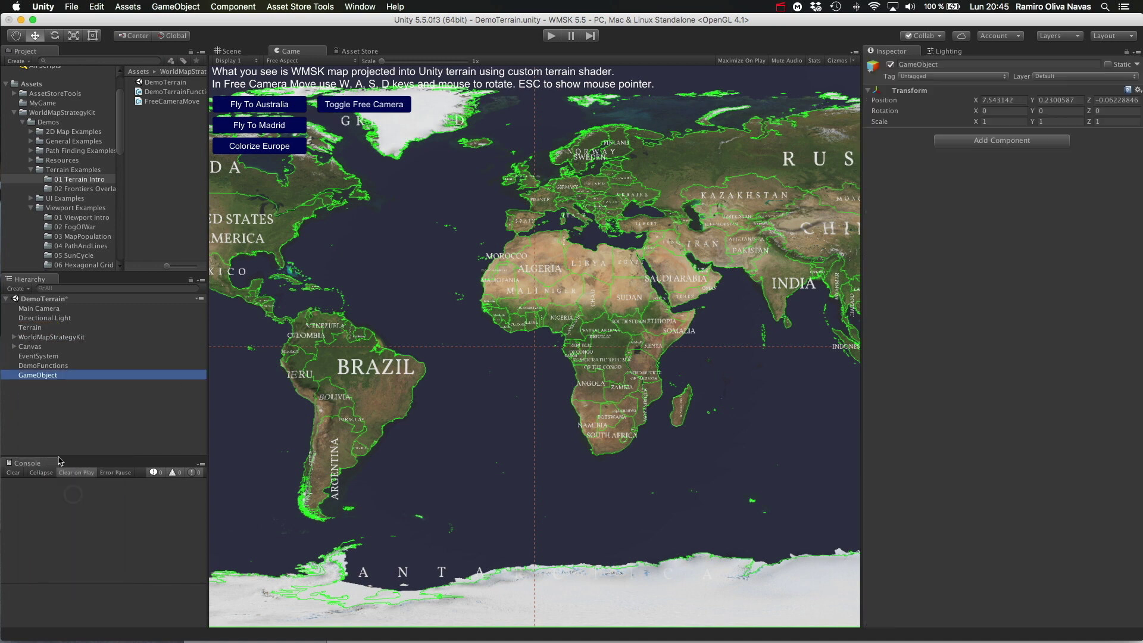
{"action": "left_click", "coordinate": [41, 377]}
{"action": "type", "text": "U"}
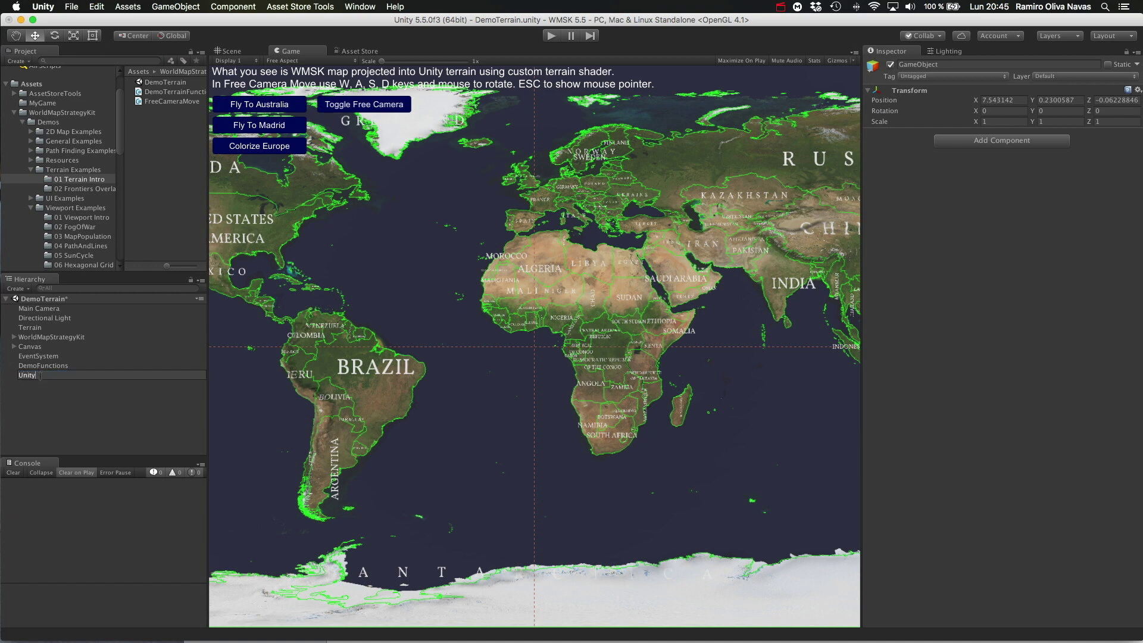
{"action": "type", "text": "nitManager"}
{"action": "key", "text": "Return"}
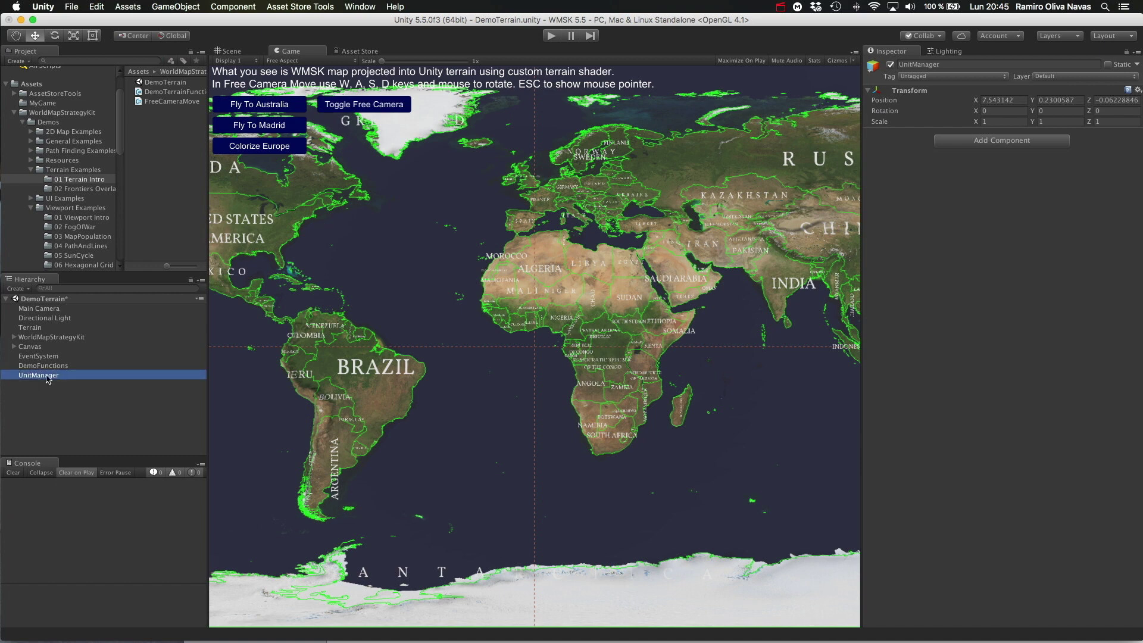
- Add the AddUnit component via Add Component search and set CompleteTank as its Unit Prefab
{"action": "left_click", "coordinate": [992, 142]}
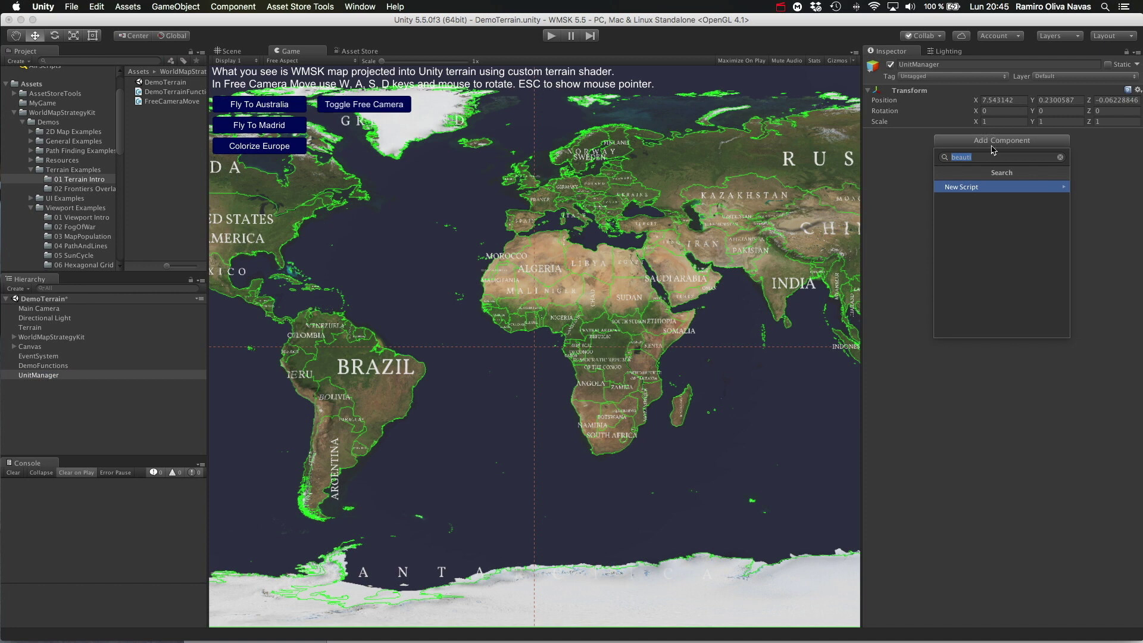
{"action": "key", "text": "BackSpace"}
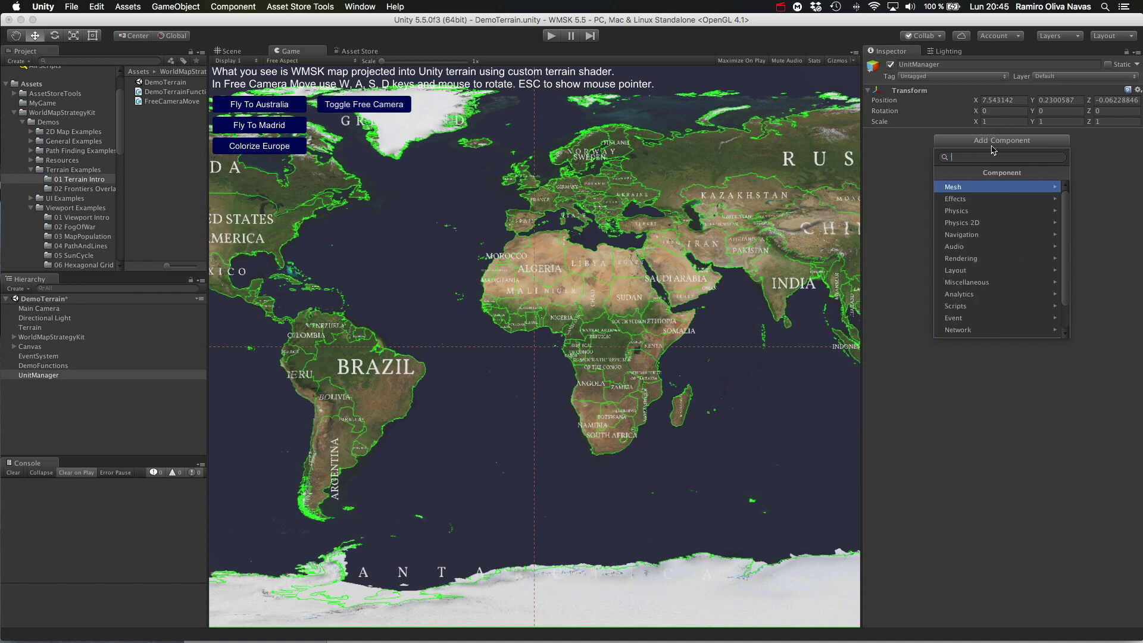
{"action": "type", "text": "addunit"}
{"action": "key", "text": "Return"}
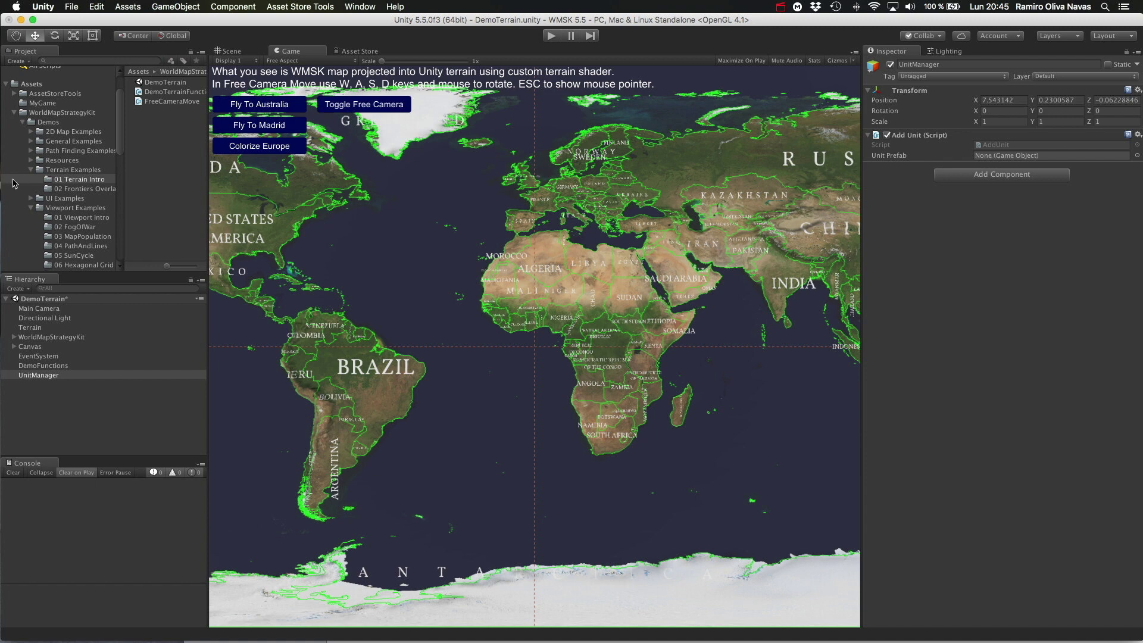
{"action": "left_click", "coordinate": [31, 160]}
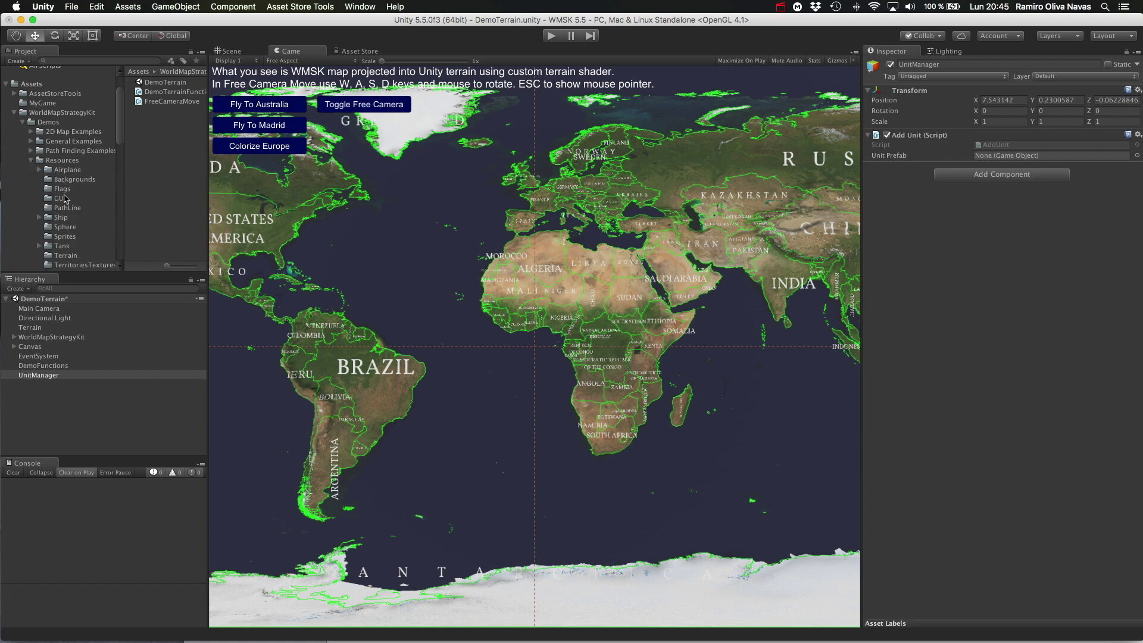
{"action": "left_click", "coordinate": [74, 246]}
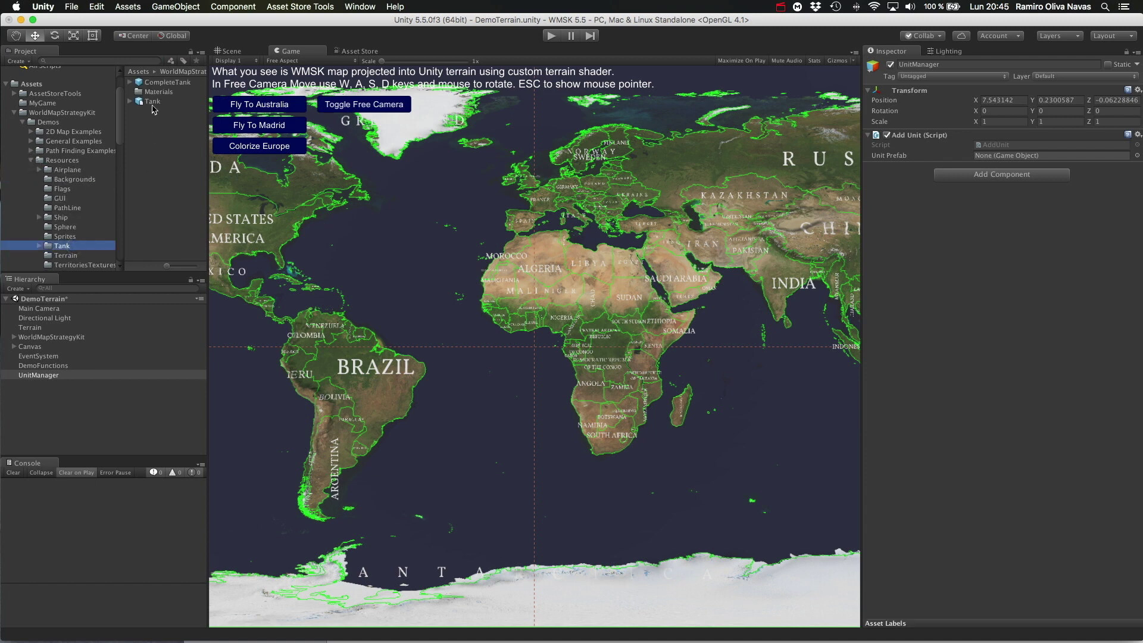
{"action": "left_click_drag", "start_coordinate": [160, 83], "coordinate": [1007, 159]}
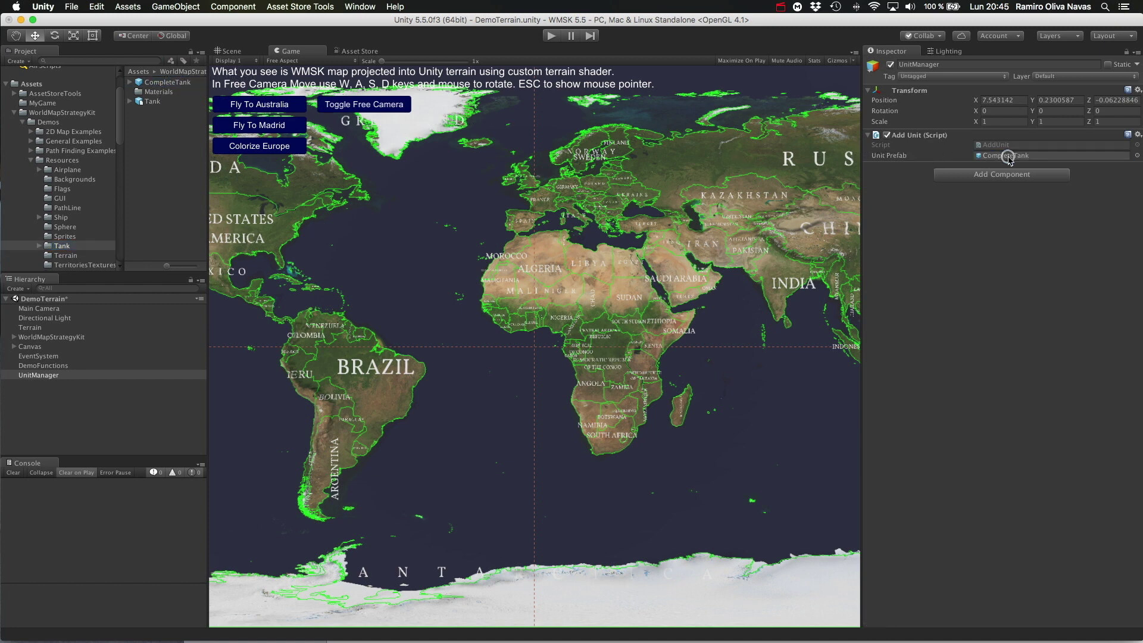
- Run the terrain demo, zoom into India, and spawn a tank in northern India
{"action": "left_click", "coordinate": [552, 37]}
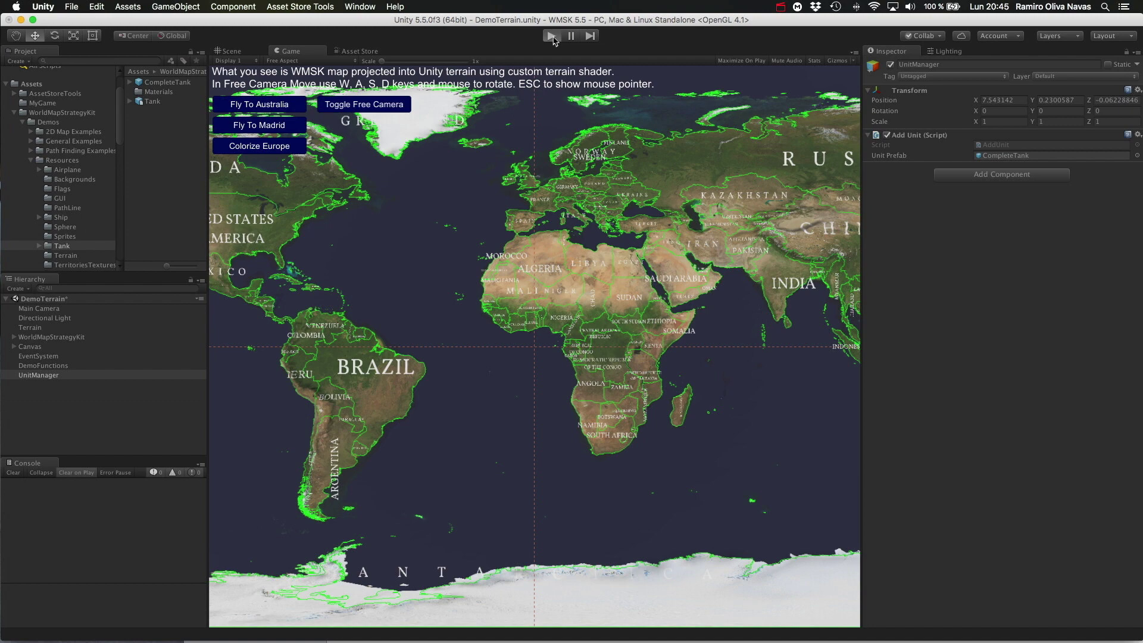
{"action": "left_click", "coordinate": [553, 36]}
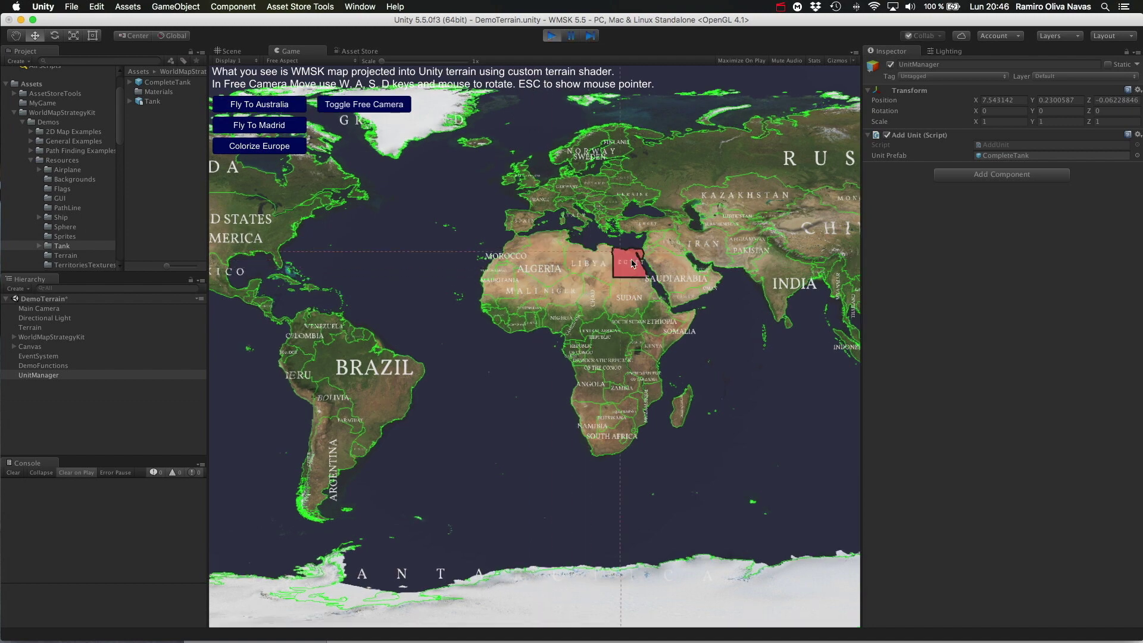
{"action": "scroll", "coordinate": [622, 262], "scroll_direction": "up", "scroll_amount": 5}
{"action": "left_click_drag", "start_coordinate": [719, 238], "coordinate": [651, 365]}
{"action": "scroll", "coordinate": [535, 375], "scroll_direction": "up", "scroll_amount": 5}
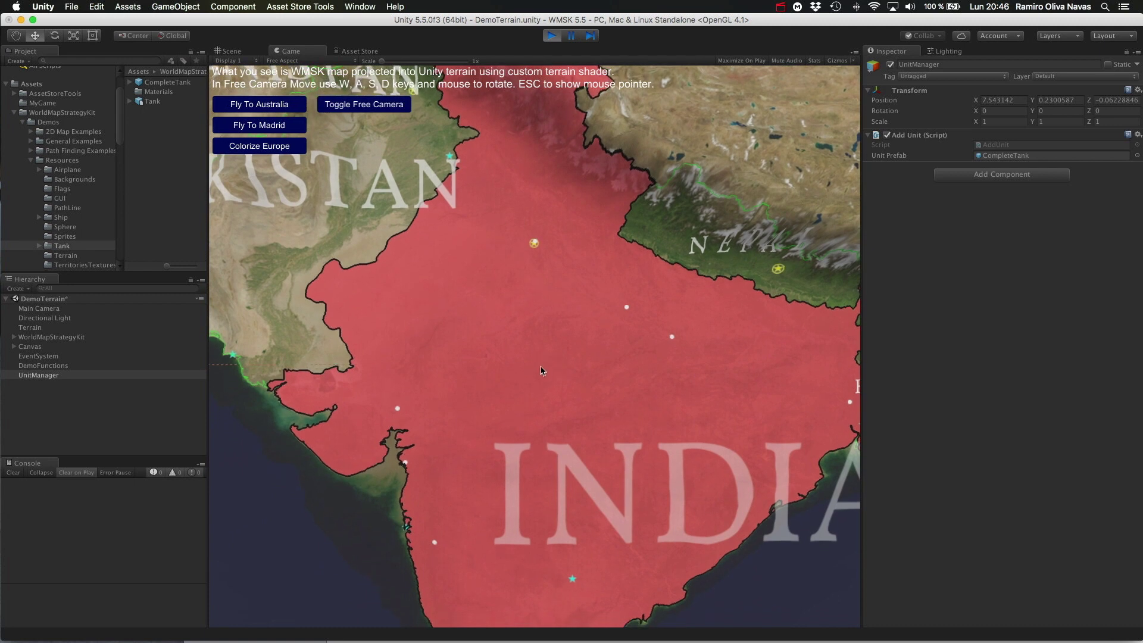
{"action": "left_click", "coordinate": [547, 365]}
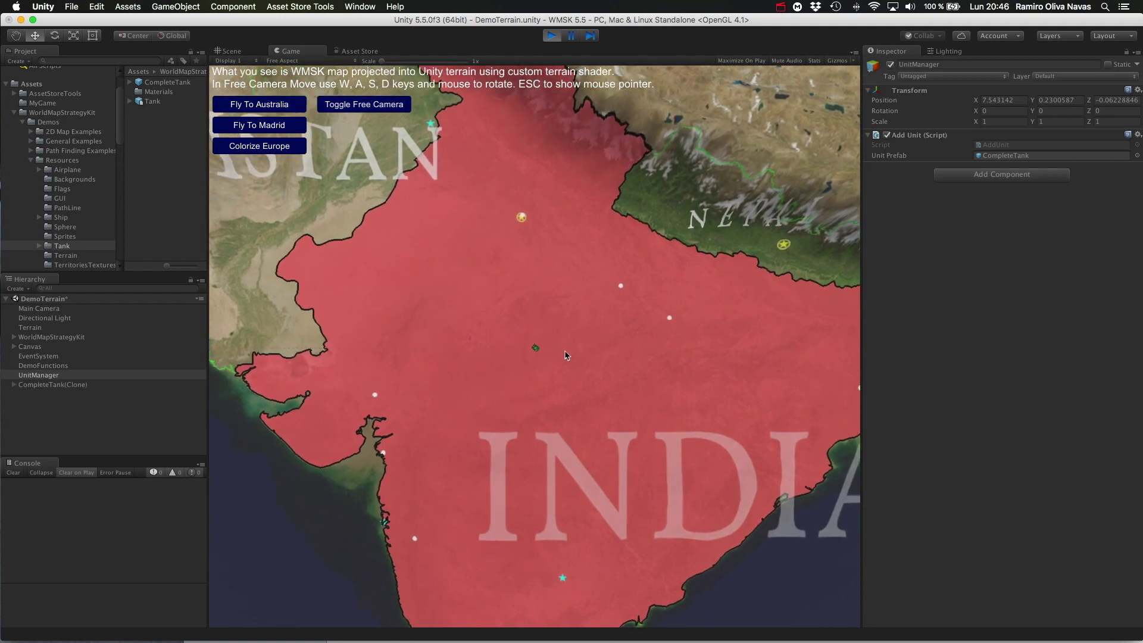
- Drive the tank across several spots north into Nepal and China
{"action": "scroll", "coordinate": [568, 354], "scroll_direction": "up", "scroll_amount": 5}
{"action": "left_click", "coordinate": [604, 285]}
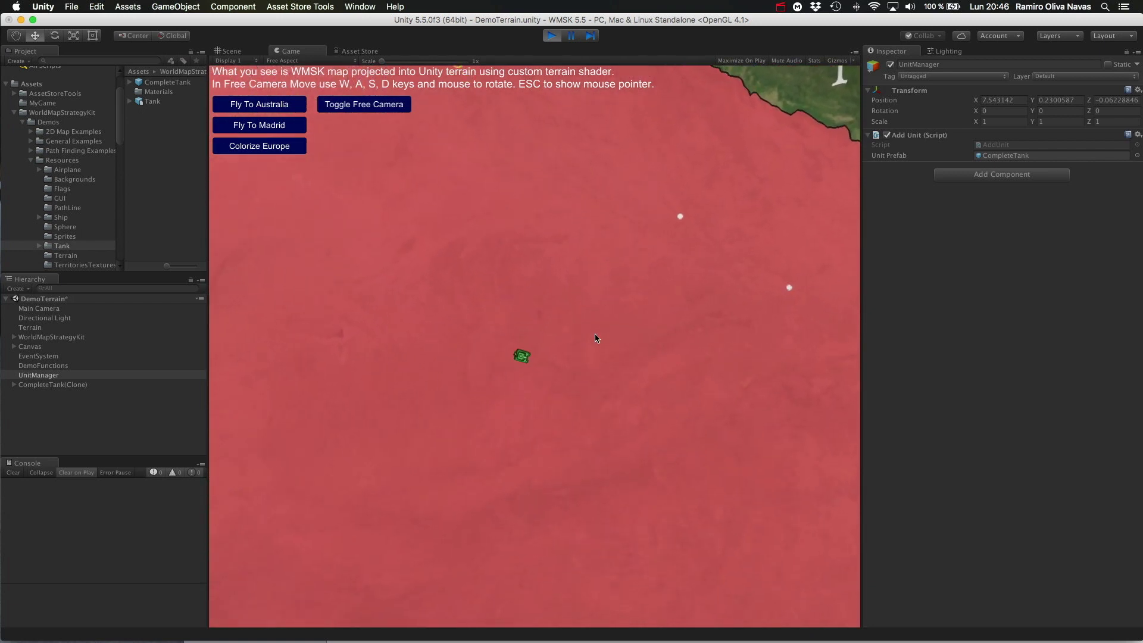
{"action": "scroll", "coordinate": [744, 273], "scroll_direction": "down", "scroll_amount": 3}
{"action": "left_click", "coordinate": [677, 323]}
{"action": "scroll", "coordinate": [673, 332], "scroll_direction": "down", "scroll_amount": 5}
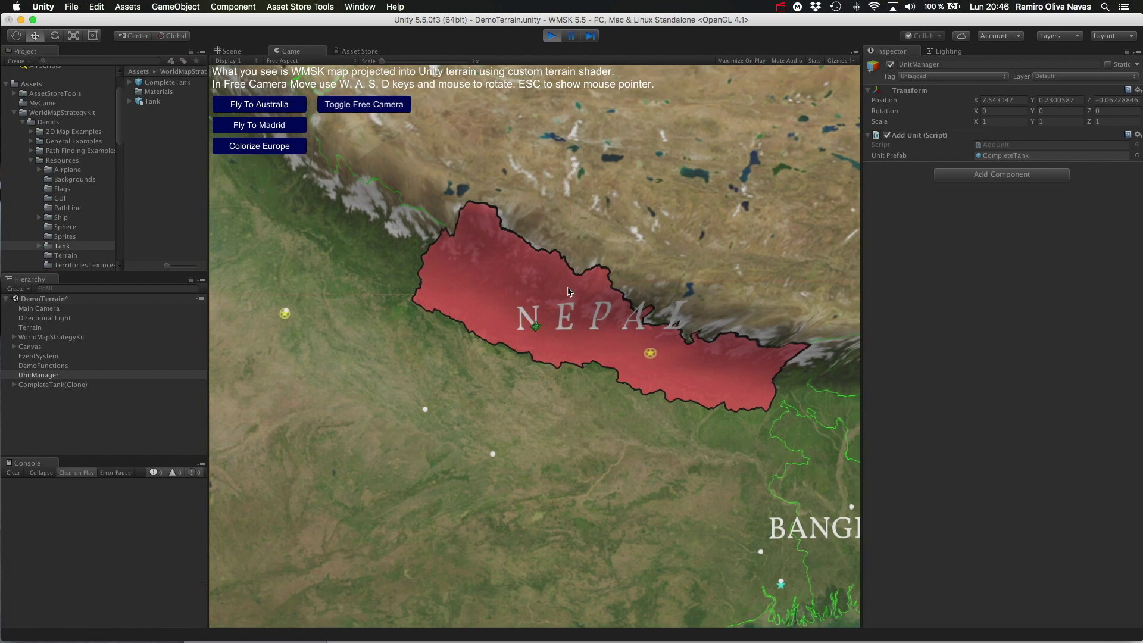
{"action": "left_click", "coordinate": [620, 226]}
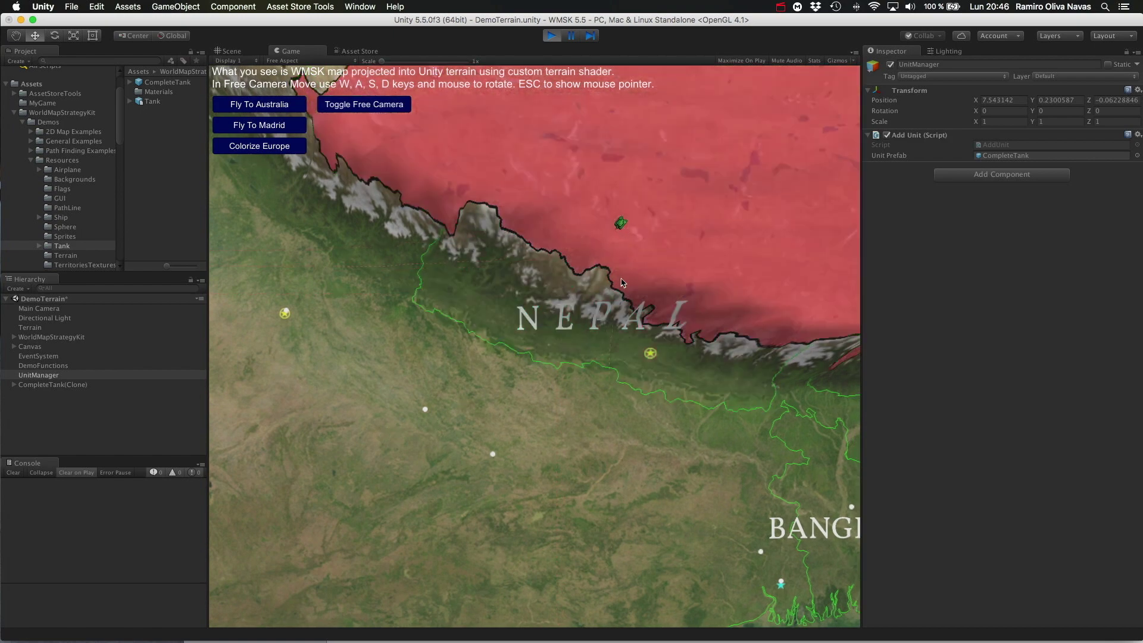
{"action": "left_click_drag", "start_coordinate": [668, 277], "coordinate": [497, 254]}
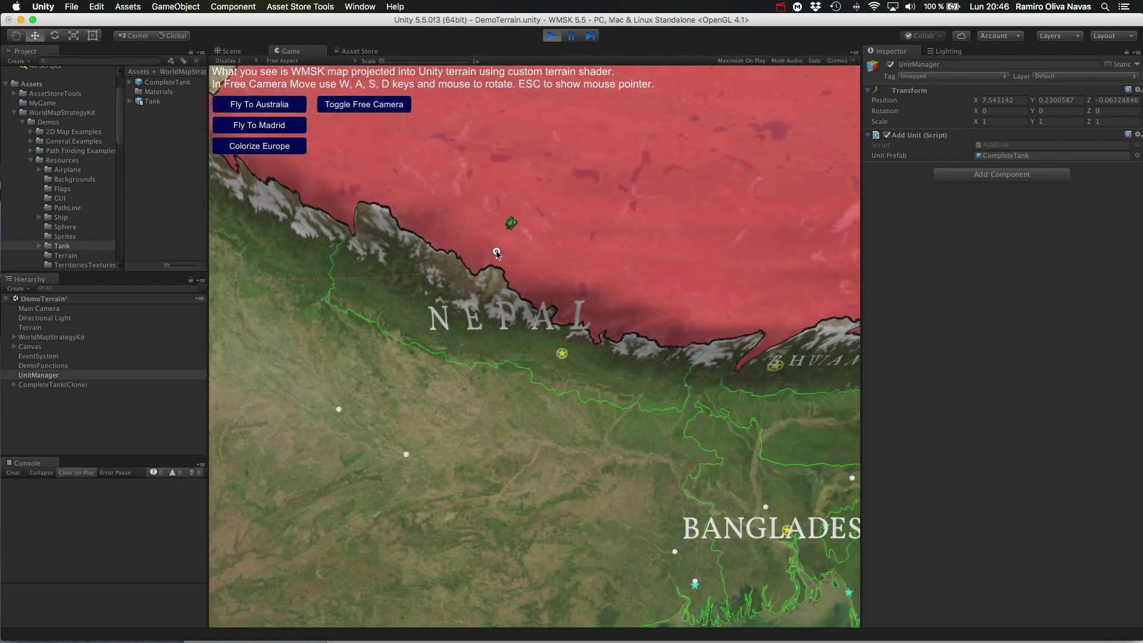